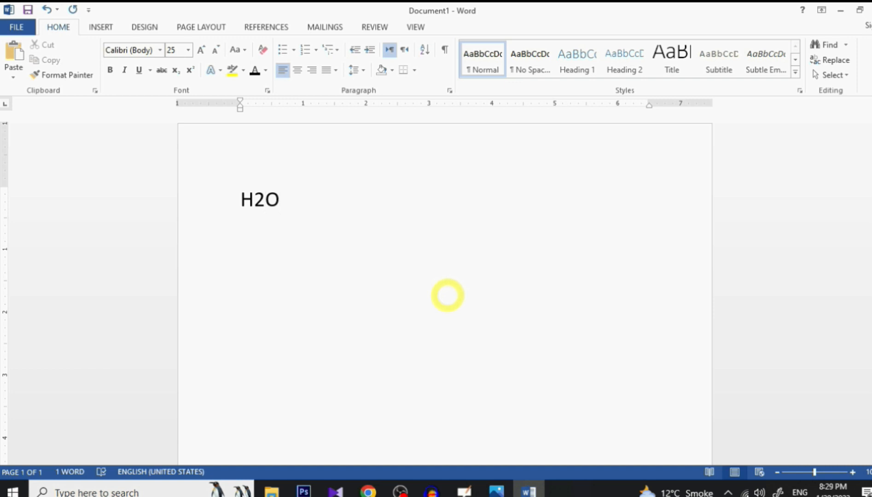
Format the 2 in H2O as subscript.
{"action": "key", "text": "shift+Left"}
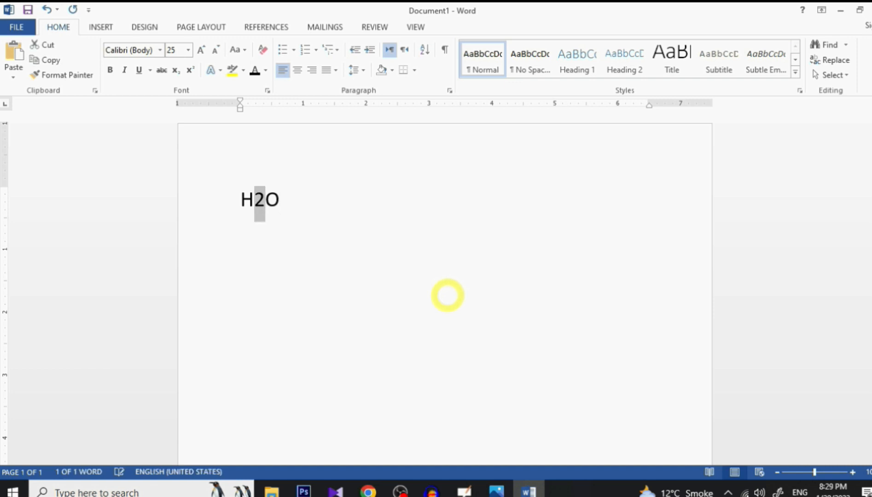
{"action": "left_click", "coordinate": [175, 71]}
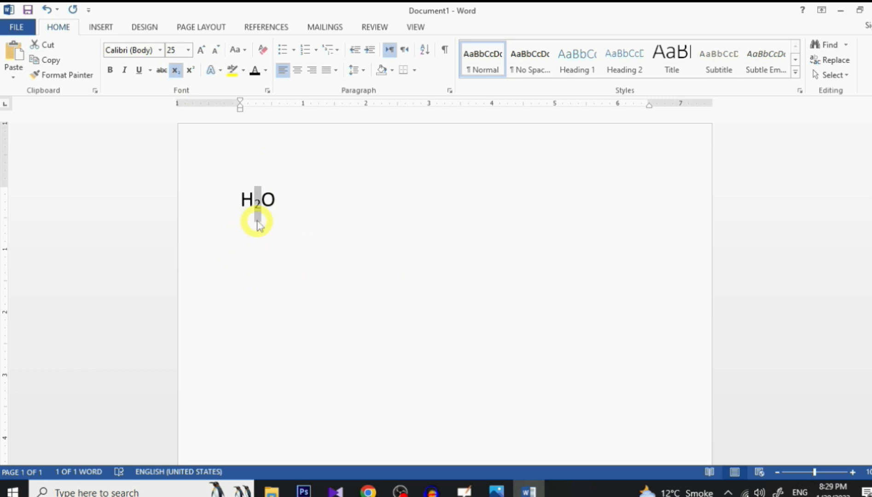
{"action": "left_click", "coordinate": [279, 203]}
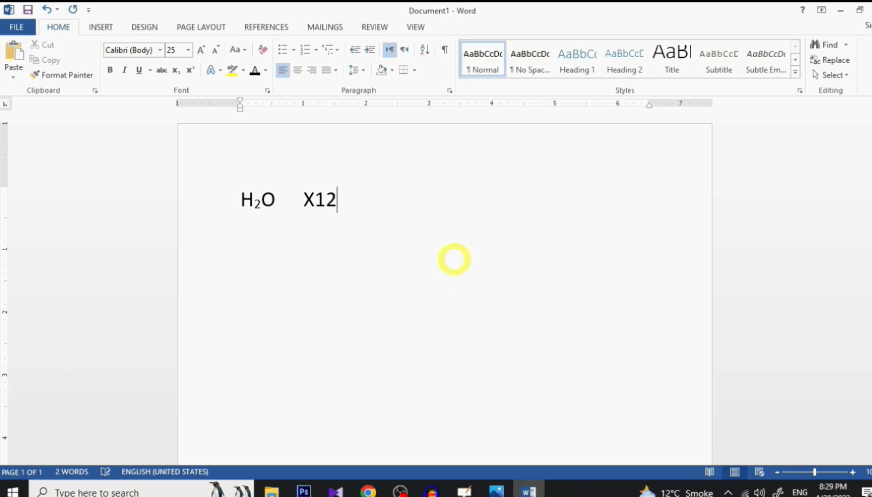
Format the 12 in X12 as superscript.
{"action": "key", "text": "shift+Left"}
{"action": "key", "text": "shift+Left"}
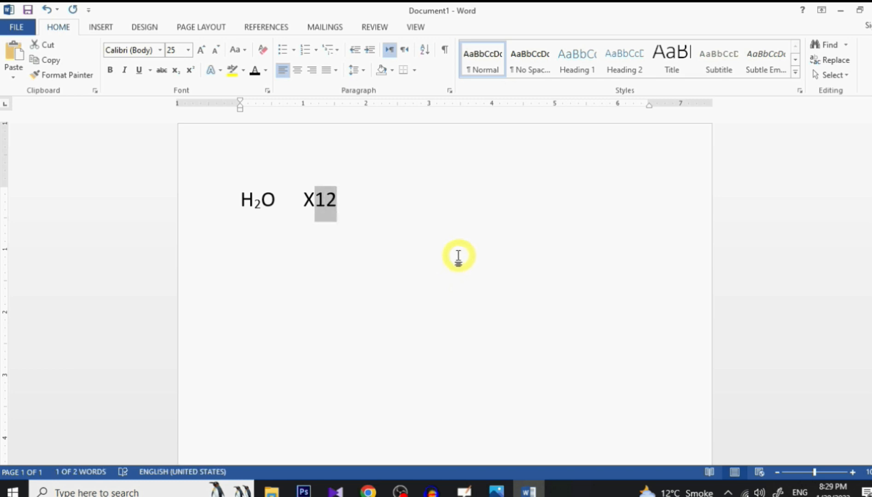
{"action": "left_click", "coordinate": [190, 71]}
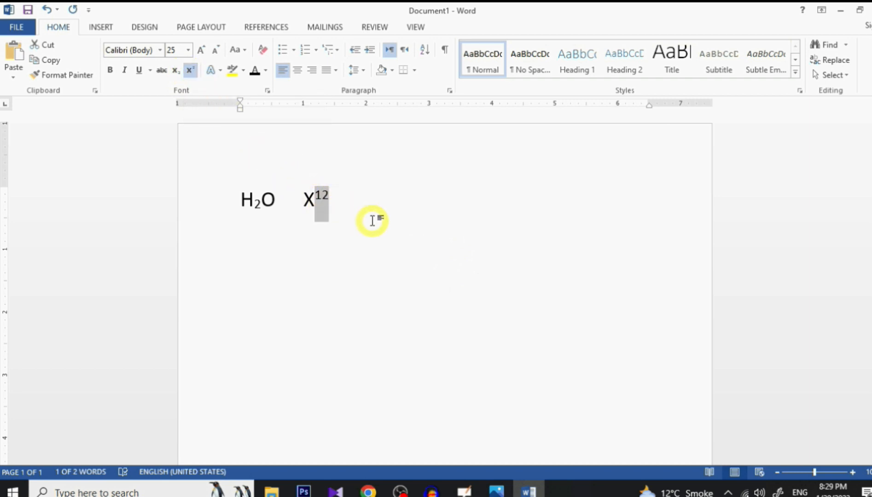
{"action": "left_click", "coordinate": [370, 201]}
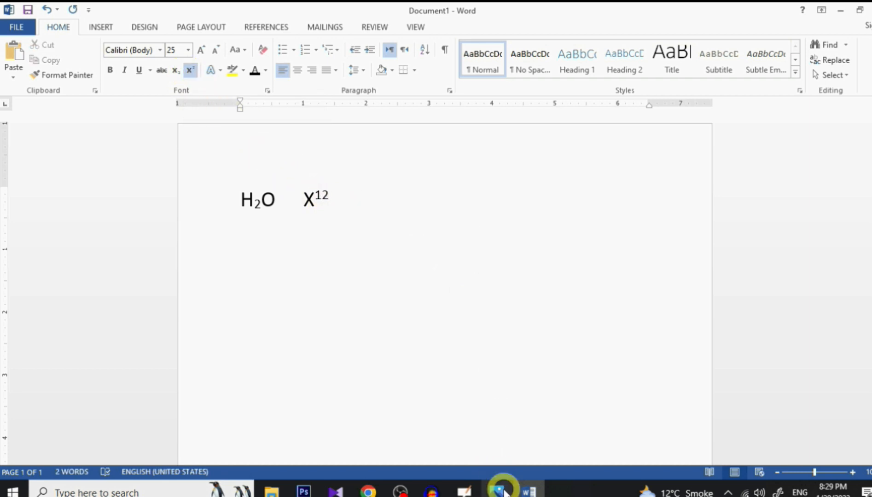
Switch to the 05.jpg image in Photos, mark the Text Effect, Highlighter and Font Color items with pen strokes, and clear the marks.
{"action": "mouse_move", "coordinate": [500, 489]}
{"action": "left_click", "coordinate": [470, 467]}
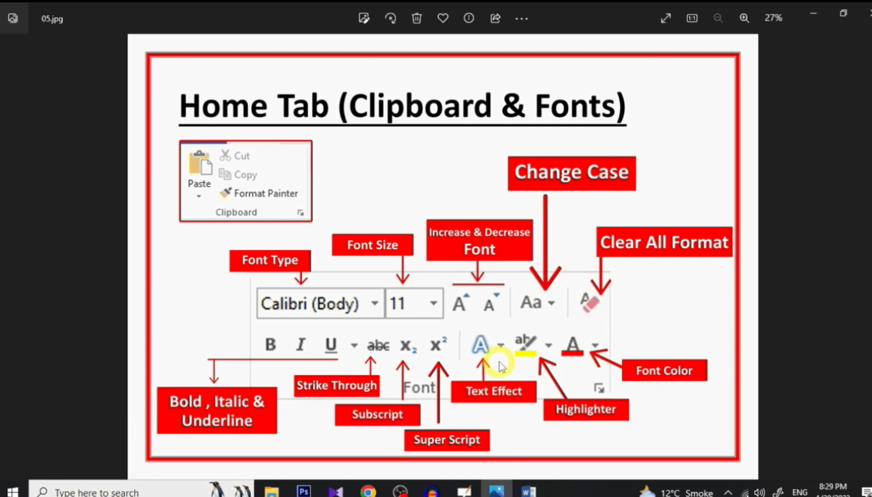
{"action": "key", "text": "ctrl+2"}
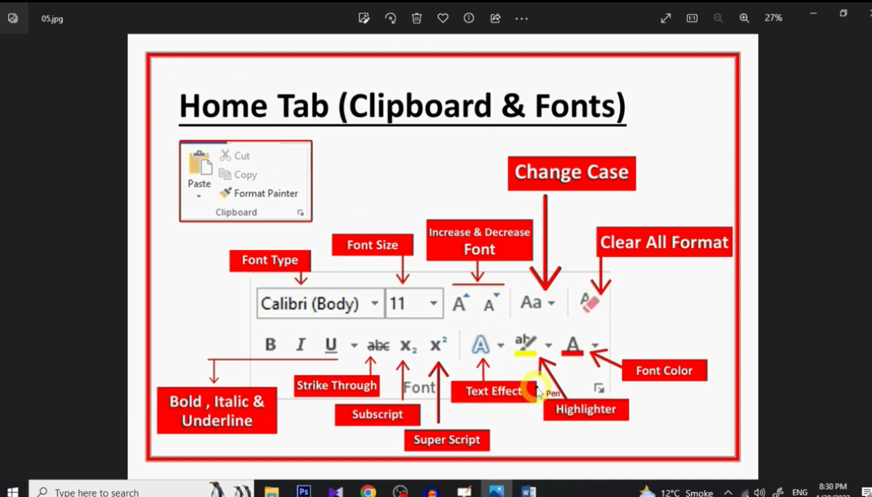
{"action": "mouse_move", "coordinate": [499, 370]}
{"action": "left_mouse_down"}
{"action": "mouse_move", "coordinate": [506, 378]}
{"action": "mouse_move", "coordinate": [516, 365]}
{"action": "mouse_move", "coordinate": [487, 355]}
{"action": "left_mouse_up"}
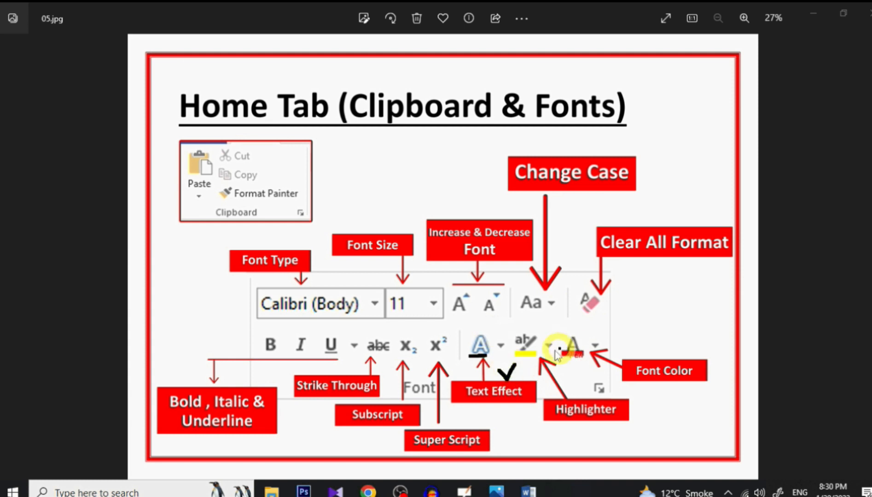
{"action": "left_click_drag", "start_coordinate": [543, 333], "coordinate": [557, 321]}
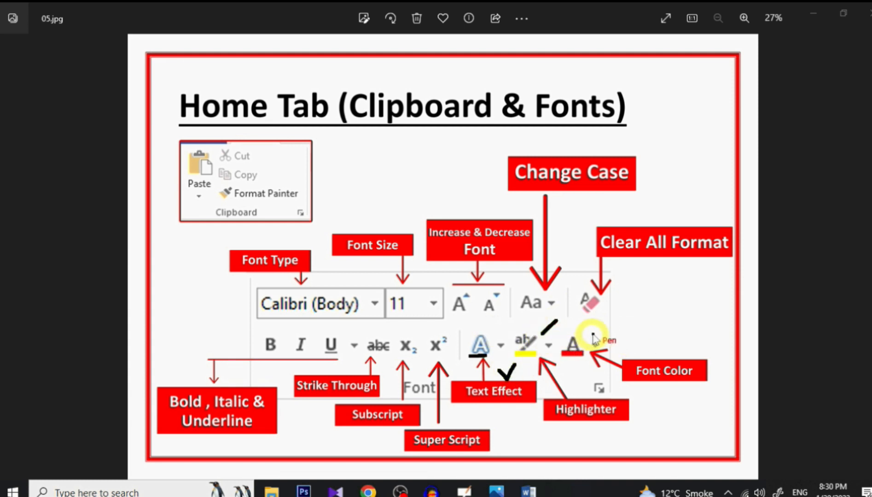
{"action": "left_click_drag", "start_coordinate": [566, 430], "coordinate": [624, 427]}
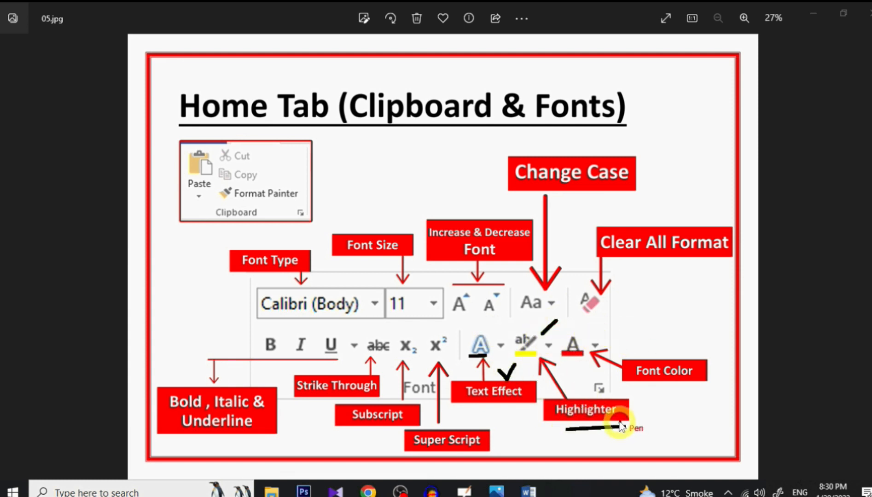
{"action": "left_click_drag", "start_coordinate": [601, 337], "coordinate": [637, 322]}
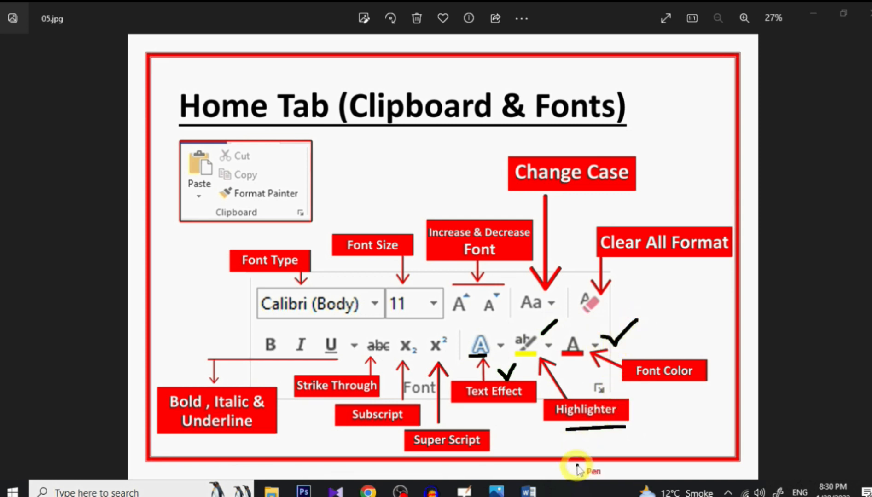
{"action": "key", "text": "Escape"}
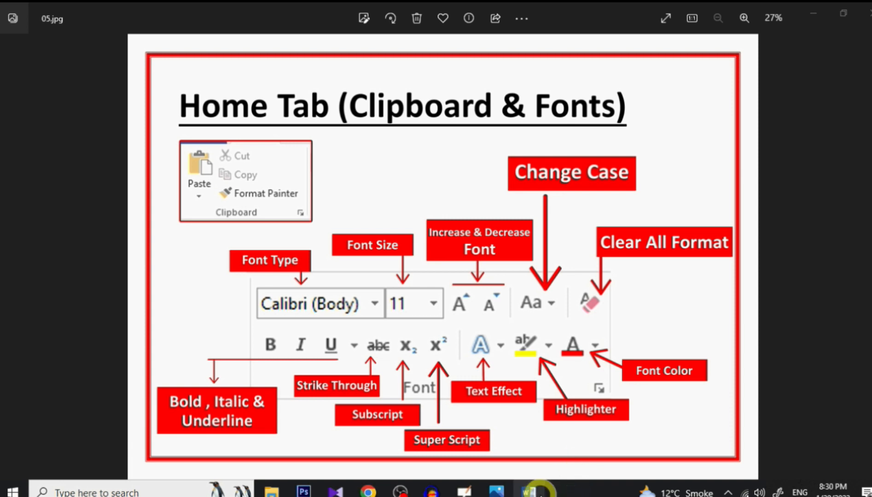
Switch back to Word and generate sample paragraphs with =RAND().
{"action": "mouse_move", "coordinate": [539, 492]}
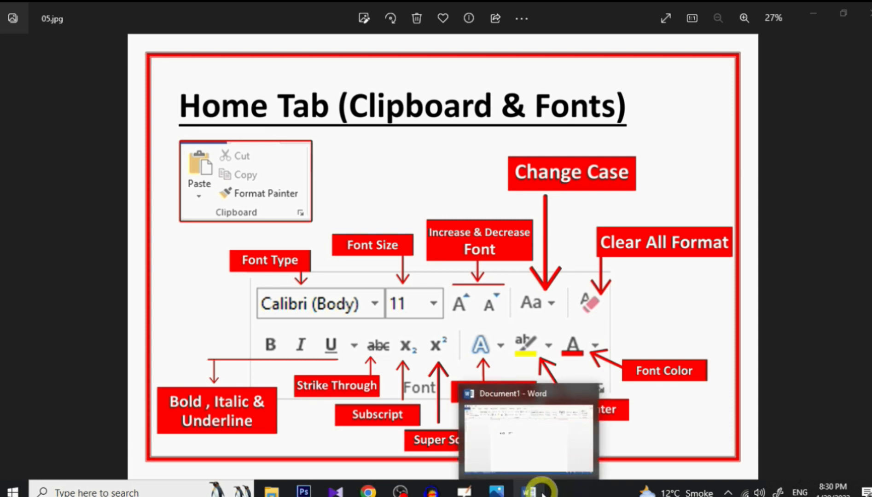
{"action": "left_click", "coordinate": [541, 492]}
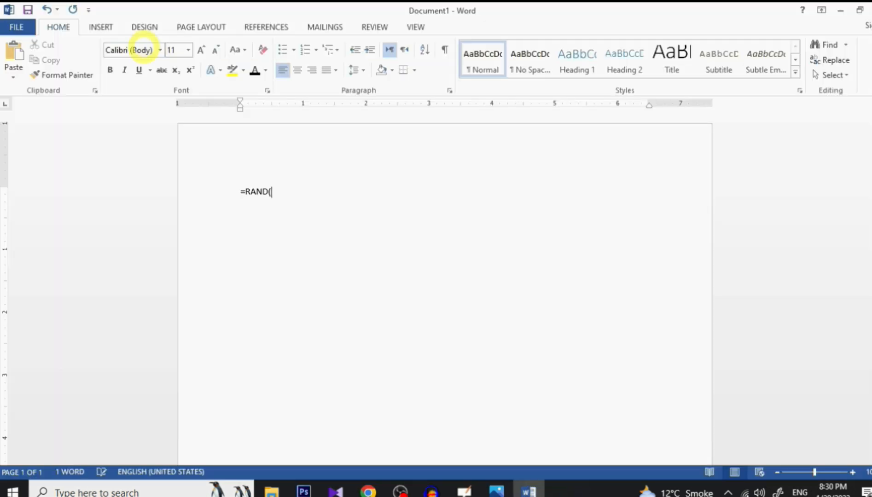
{"action": "type", "text": ")"}
{"action": "key", "text": "Return"}
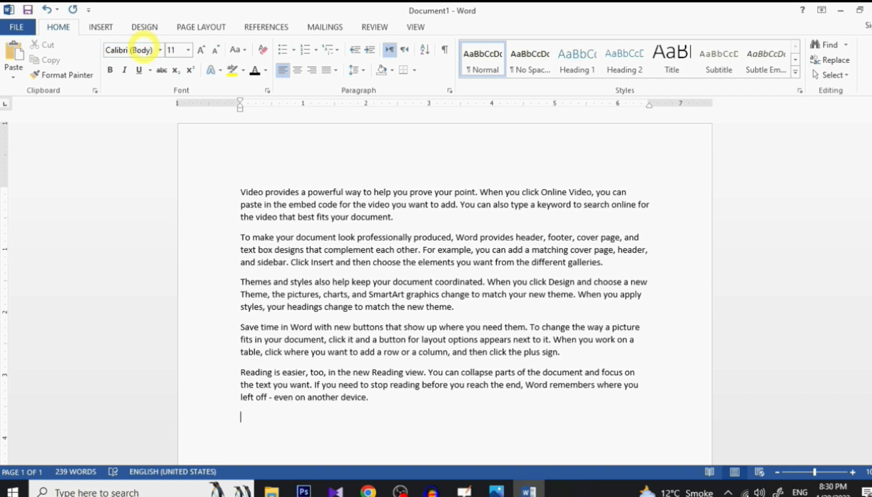
Try a red font color and yellow highlighting on the first paragraph, and undo both changes.
{"action": "left_click_drag", "start_coordinate": [397, 216], "coordinate": [234, 188]}
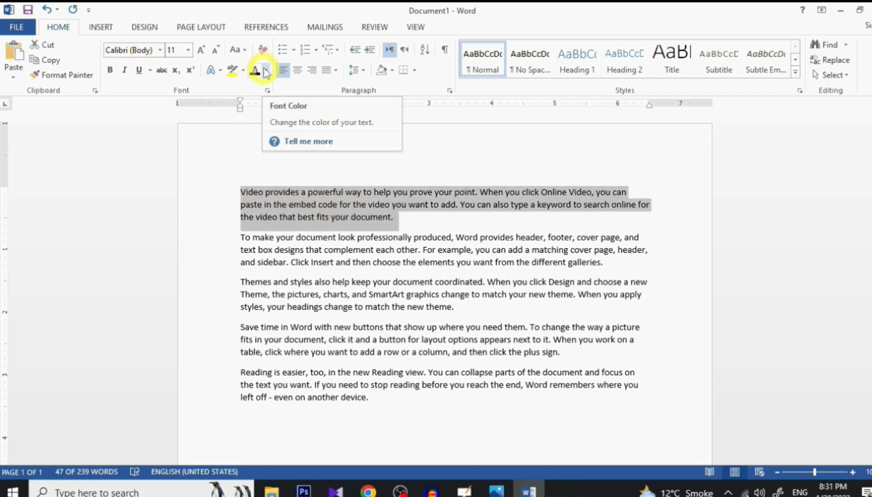
{"action": "left_click", "coordinate": [266, 70]}
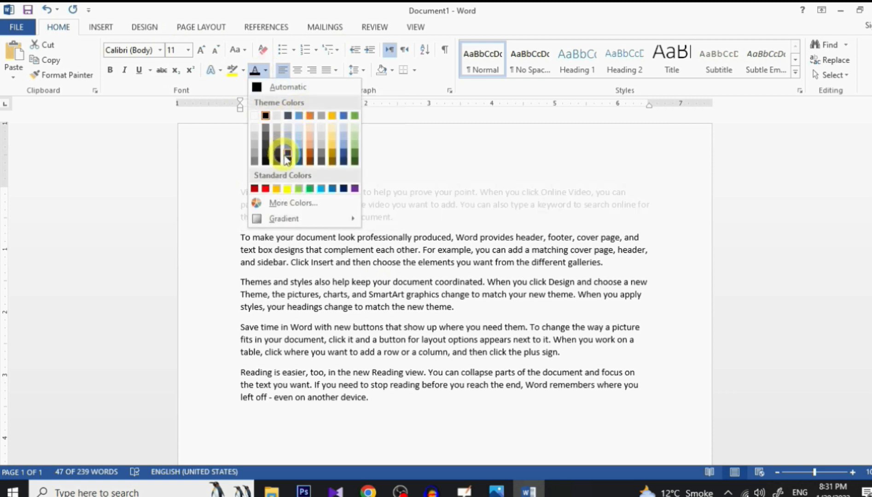
{"action": "left_click", "coordinate": [266, 189]}
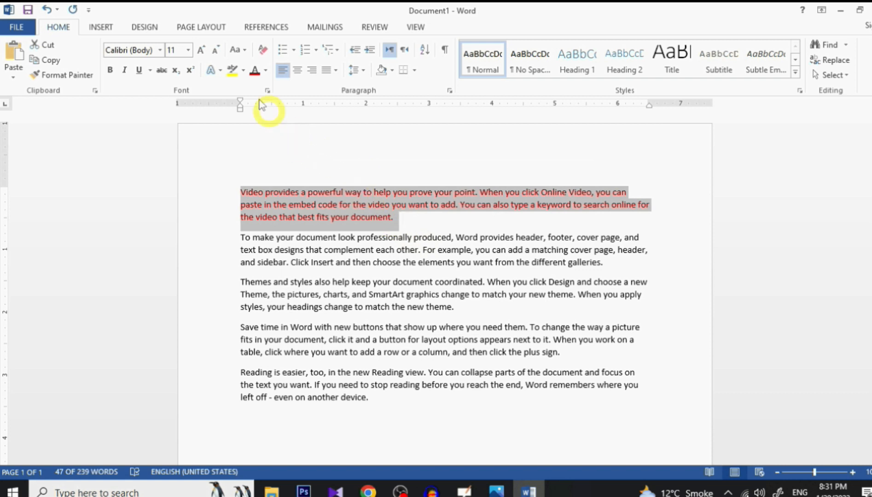
{"action": "left_click", "coordinate": [233, 71]}
{"action": "left_click", "coordinate": [325, 211]}
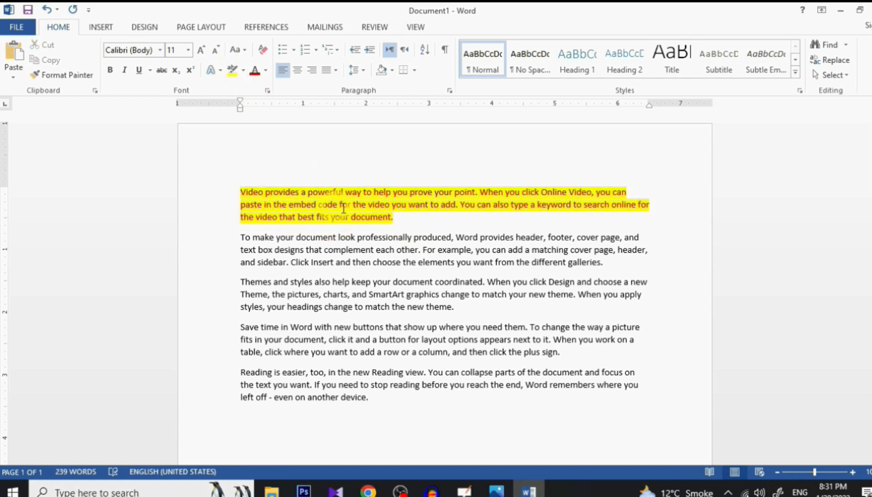
{"action": "left_click", "coordinate": [48, 10]}
{"action": "left_click", "coordinate": [48, 11]}
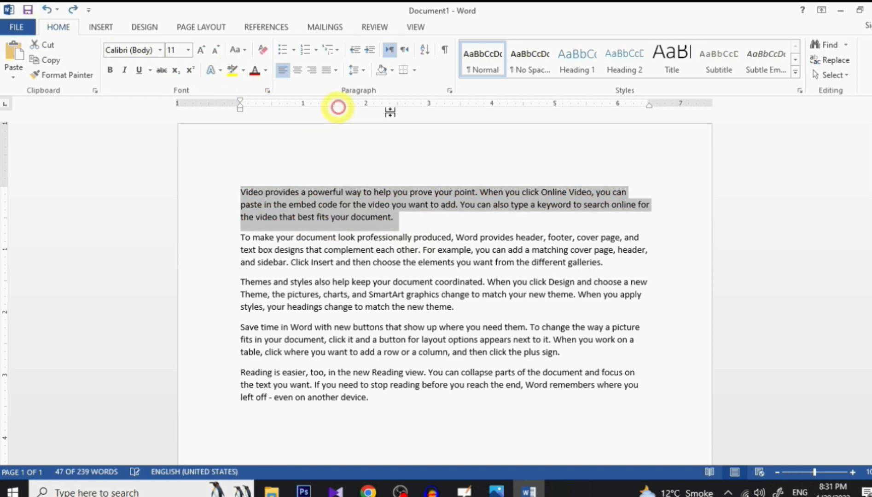
Change the case of the whole first paragraph to UPPERCASE.
{"action": "left_click", "coordinate": [247, 51]}
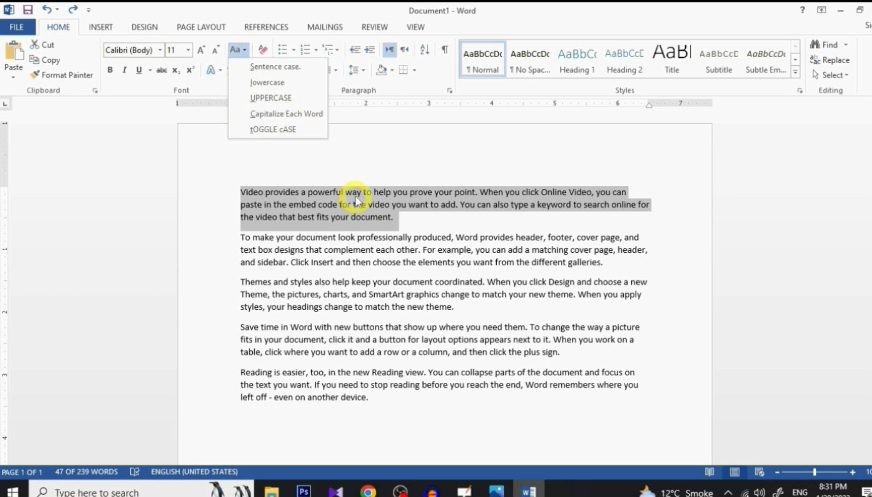
{"action": "left_click", "coordinate": [399, 216]}
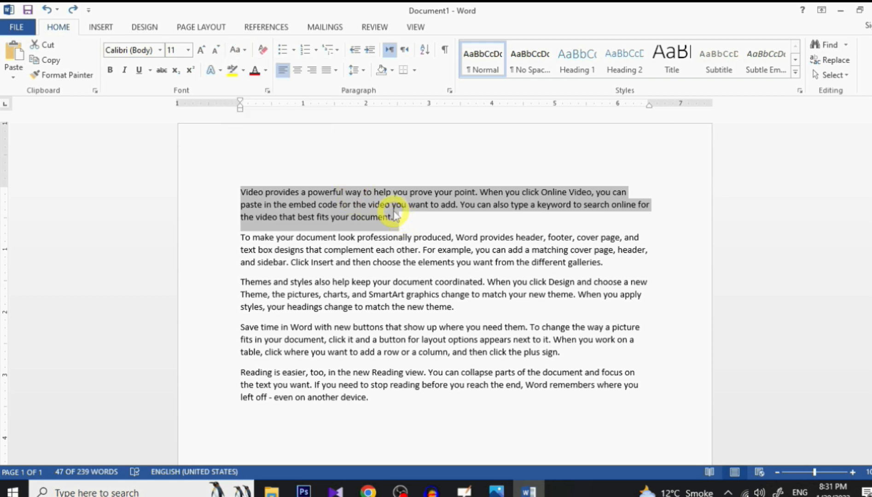
{"action": "left_click", "coordinate": [361, 205]}
{"action": "triple_click", "coordinate": [402, 218]}
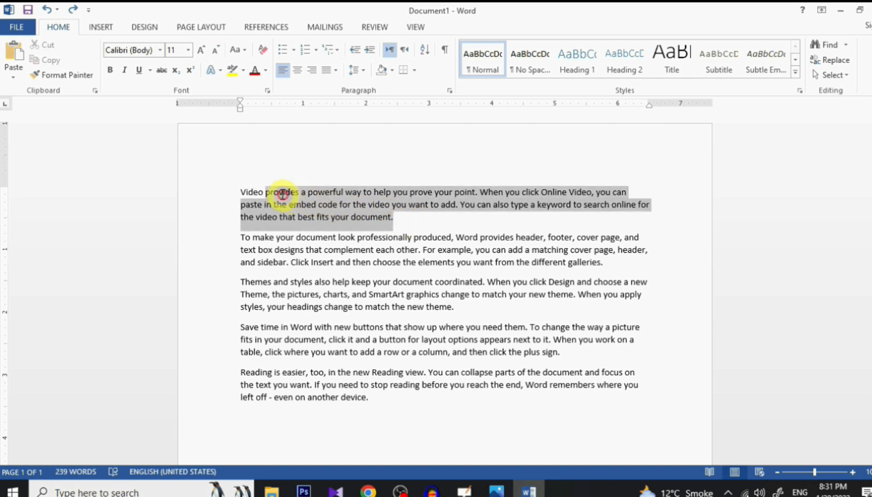
{"action": "left_click", "coordinate": [247, 51]}
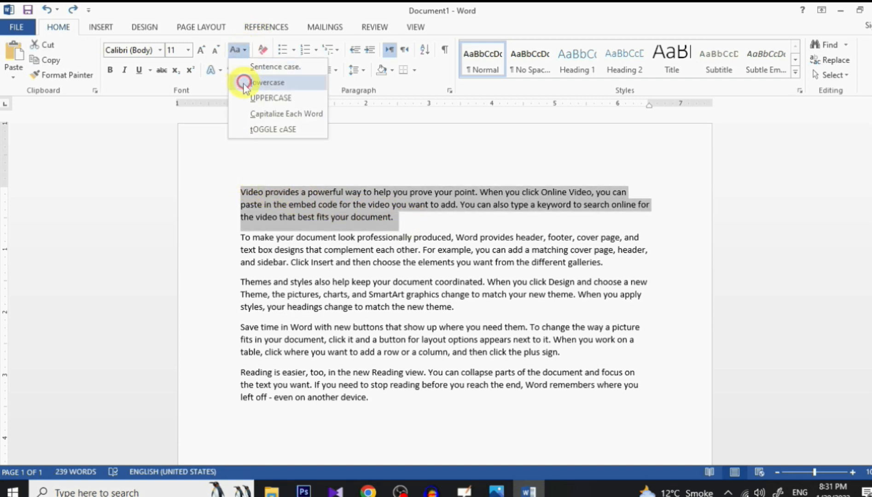
{"action": "left_click", "coordinate": [244, 95]}
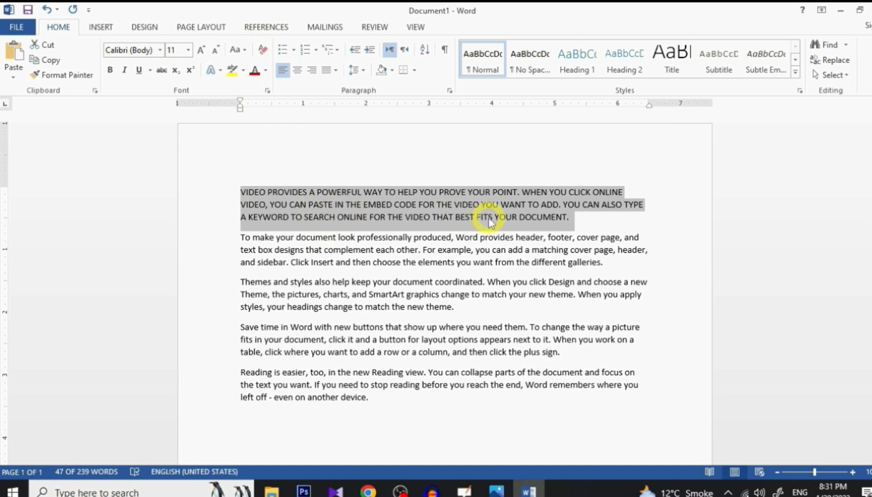
Change the case of the whole second paragraph to lowercase.
{"action": "left_click", "coordinate": [438, 261]}
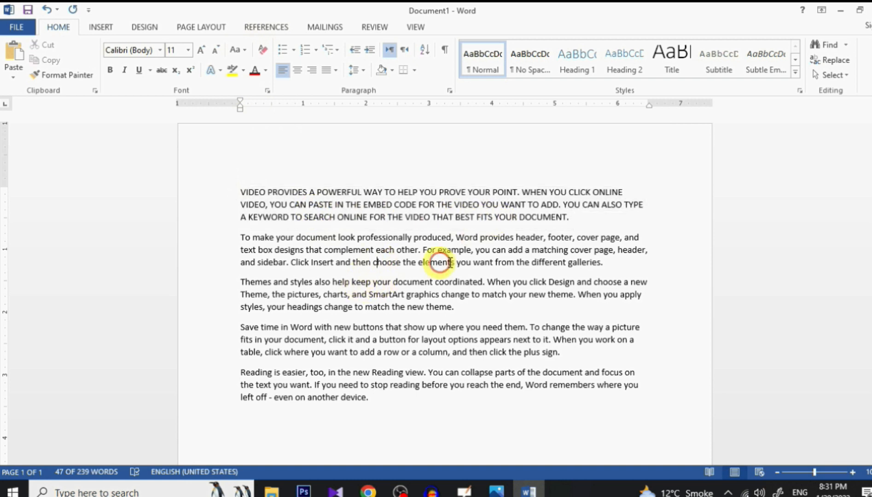
{"action": "triple_click", "coordinate": [545, 260]}
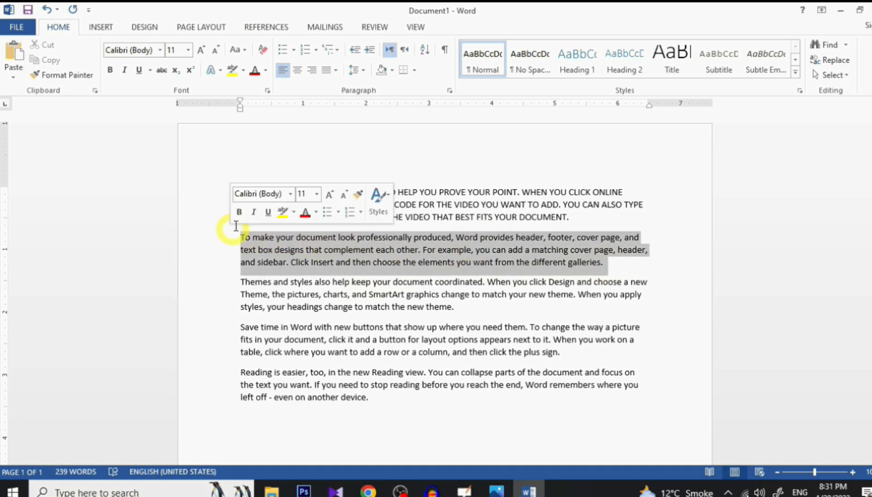
{"action": "left_click", "coordinate": [249, 54]}
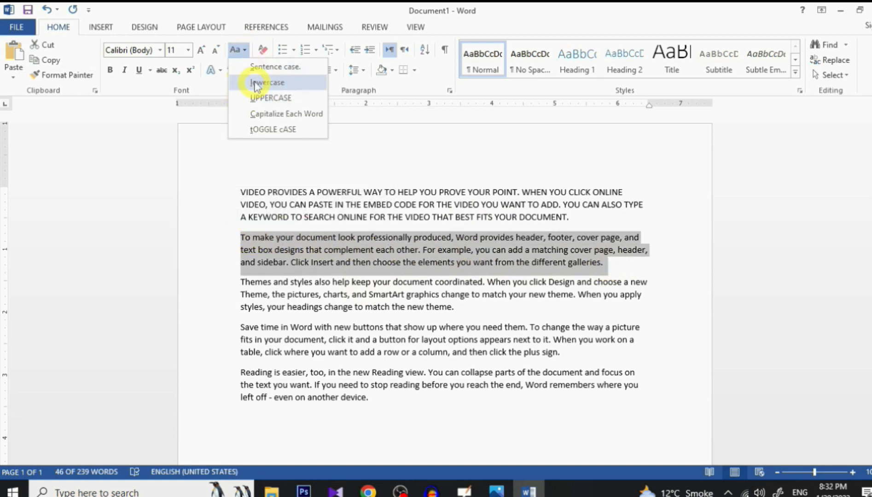
{"action": "left_click", "coordinate": [242, 82]}
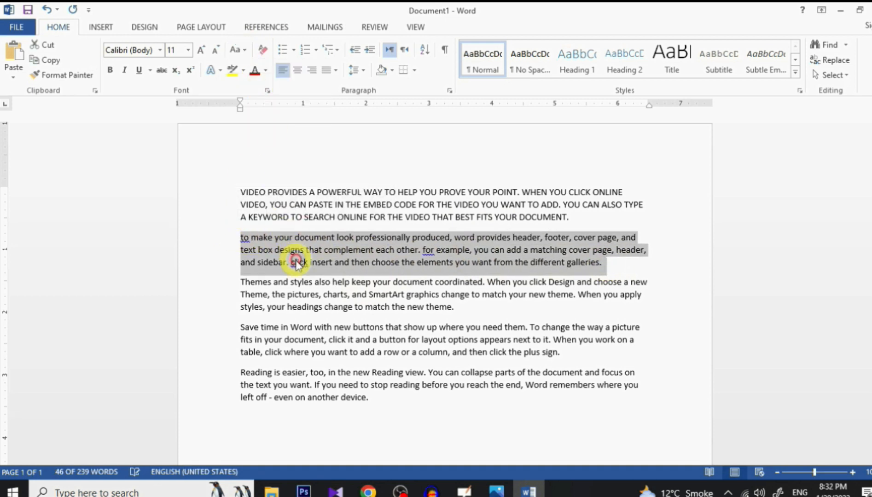
{"action": "left_click", "coordinate": [489, 262]}
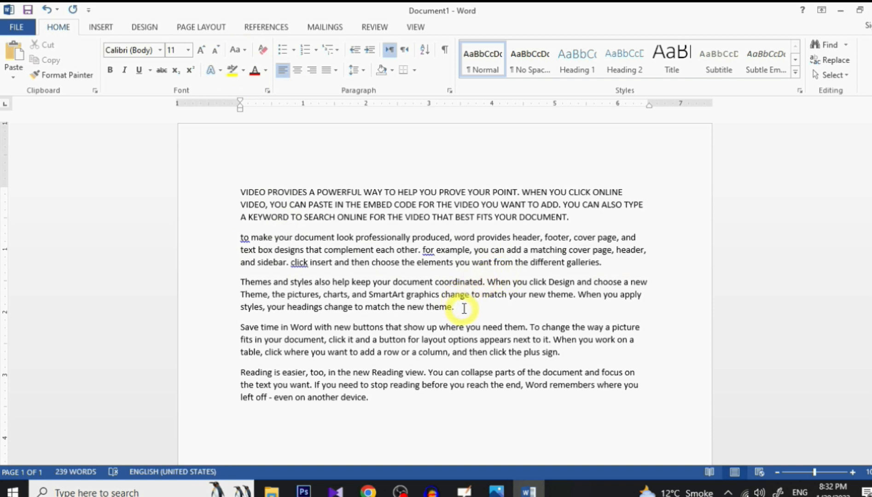
Format the third paragraph, starting "Themes and styles", with red font color, bold and underline.
{"action": "left_click_drag", "start_coordinate": [461, 307], "coordinate": [246, 275]}
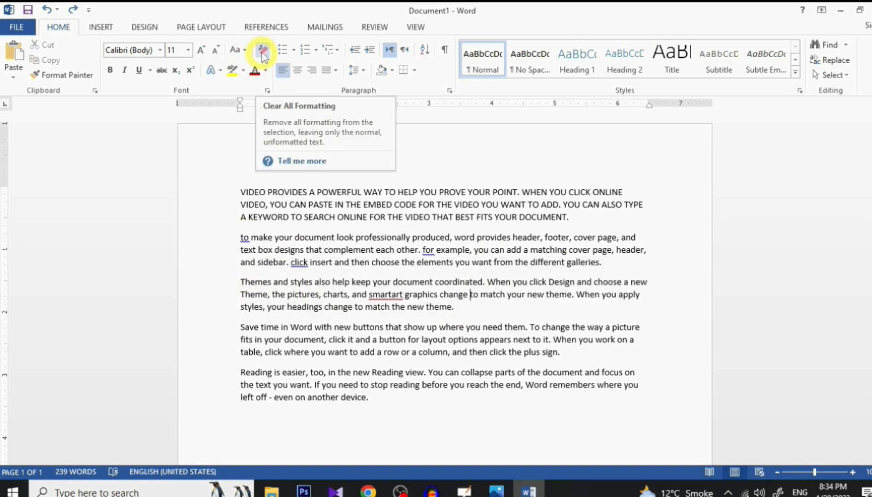
{"action": "left_click_drag", "start_coordinate": [454, 307], "coordinate": [234, 279]}
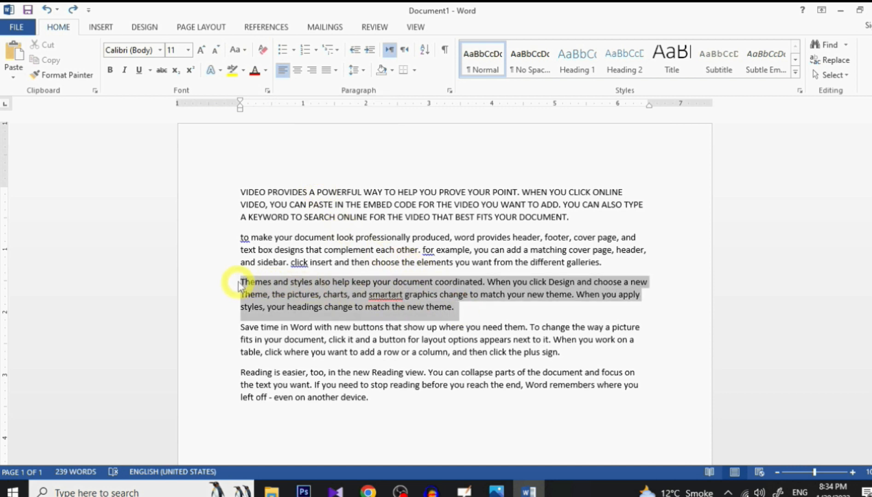
{"action": "left_click", "coordinate": [254, 71]}
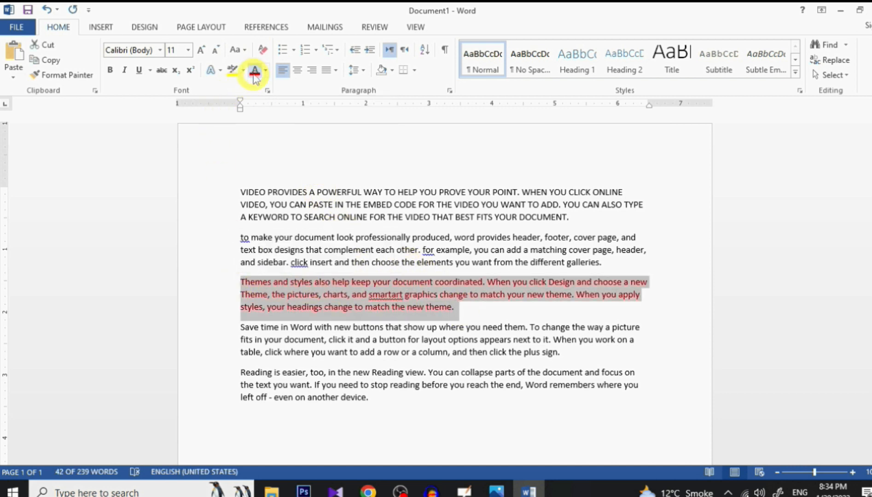
{"action": "left_click", "coordinate": [110, 71]}
{"action": "left_click", "coordinate": [140, 70]}
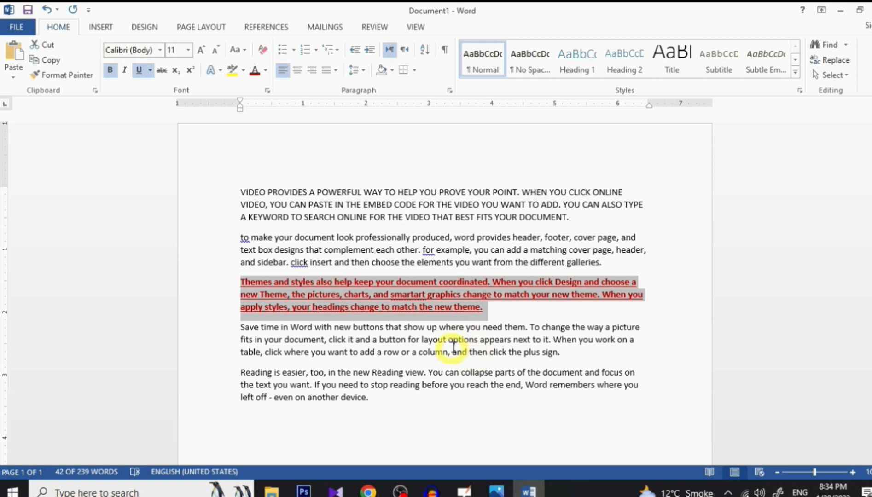
Clear all formatting from the third paragraph, starting "Themes and styles".
{"action": "left_click_drag", "start_coordinate": [481, 308], "coordinate": [214, 279]}
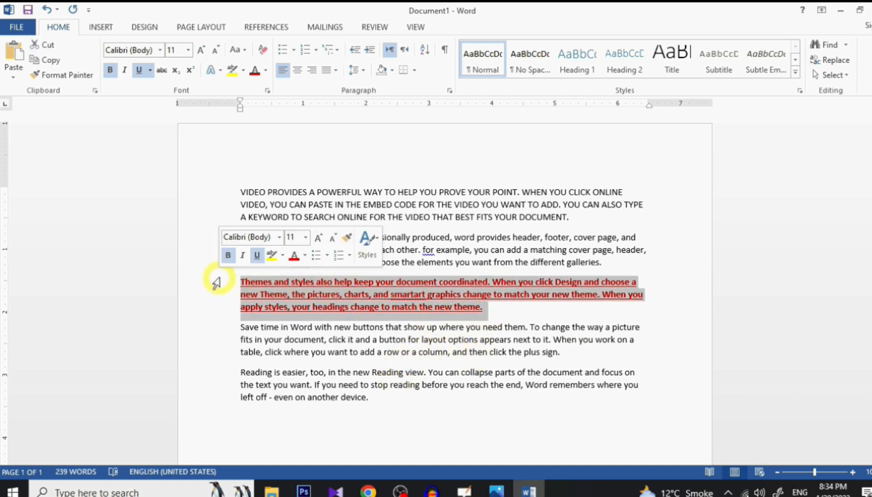
{"action": "left_click", "coordinate": [262, 53]}
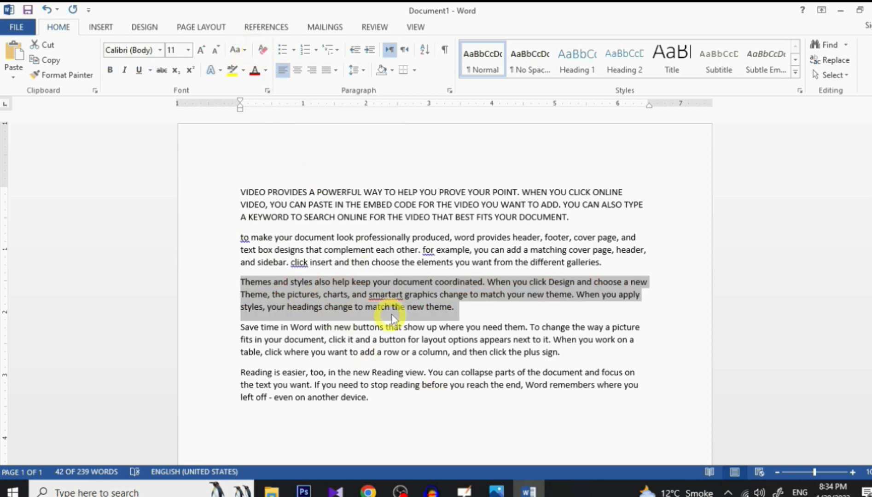
Preview font size 72 on the word "theme" at the end of the third paragraph without applying it, and select the whole document.
{"action": "left_click", "coordinate": [438, 308]}
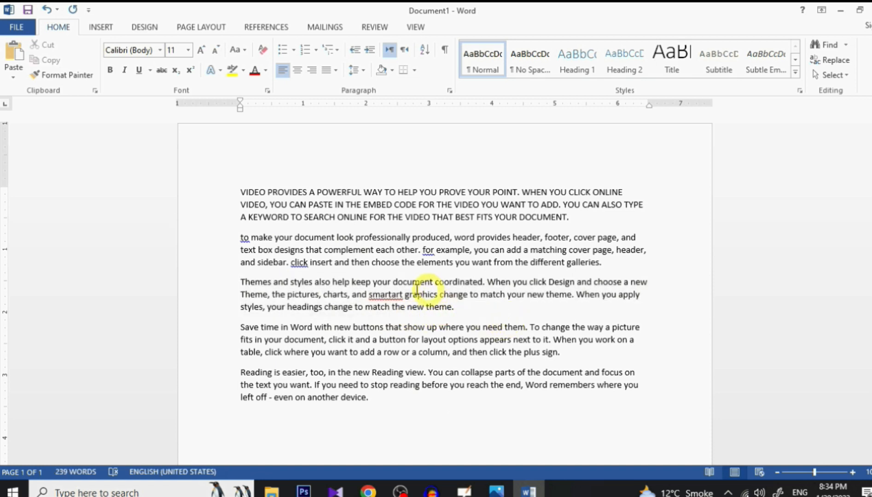
{"action": "left_click", "coordinate": [188, 52]}
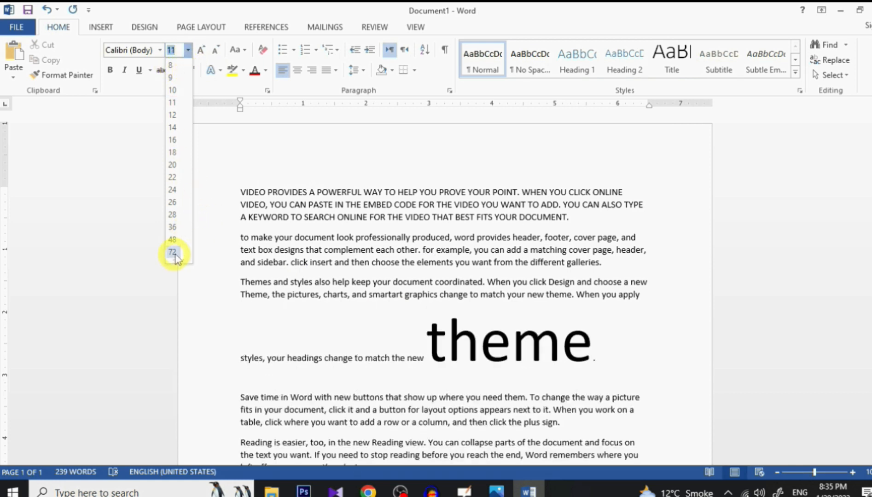
{"action": "left_click", "coordinate": [188, 52]}
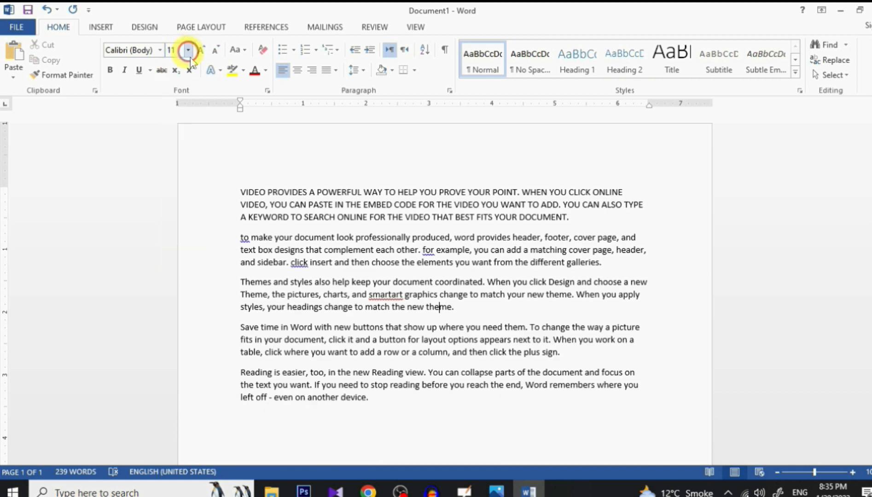
{"action": "left_click", "coordinate": [309, 236]}
{"action": "key", "text": "ctrl+a"}
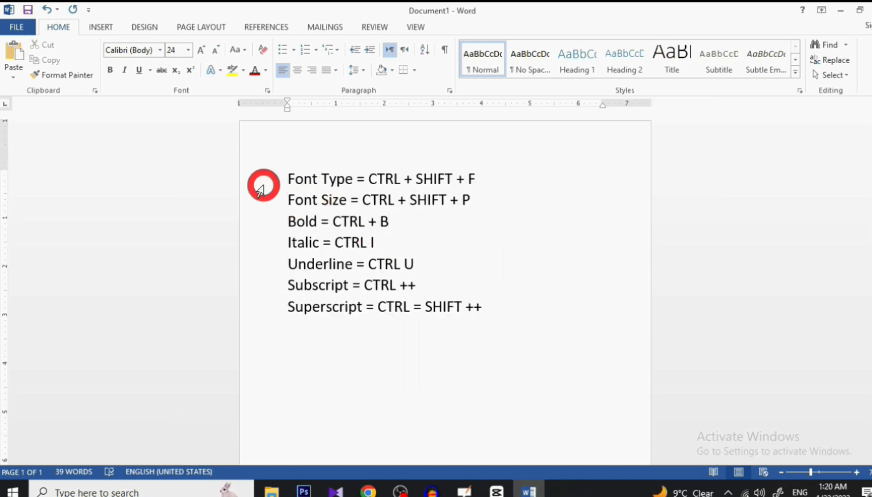
Insert the missing plus signs in the Italic and Underline lines so they read CTRL + I and CTRL + U.
{"action": "left_click", "coordinate": [287, 182]}
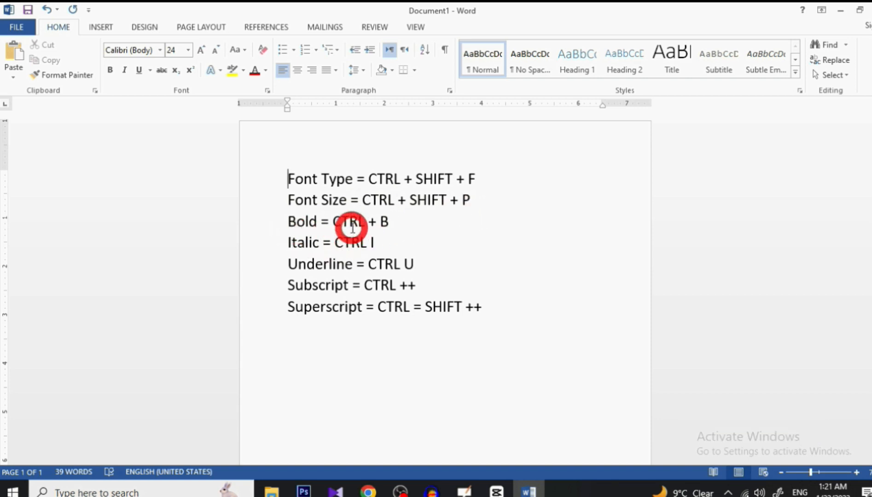
{"action": "left_click", "coordinate": [370, 243]}
{"action": "type", "text": "+"}
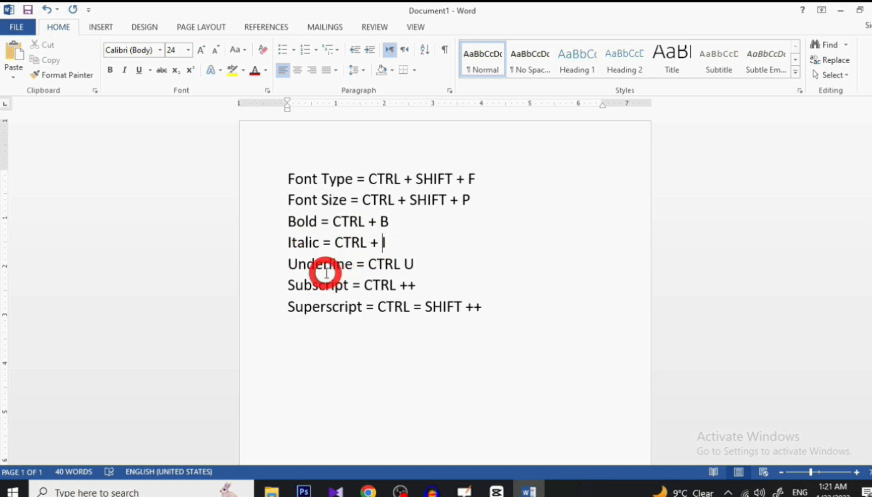
{"action": "left_click", "coordinate": [397, 264]}
{"action": "type", "text": "+"}
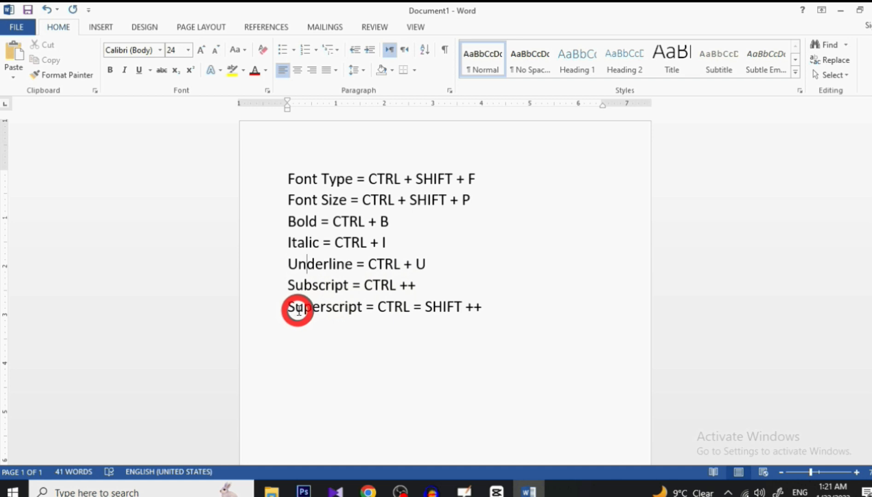
Replace the equals sign between CTRL and SHIFT in the Superscript line with a plus sign.
{"action": "left_click", "coordinate": [421, 306]}
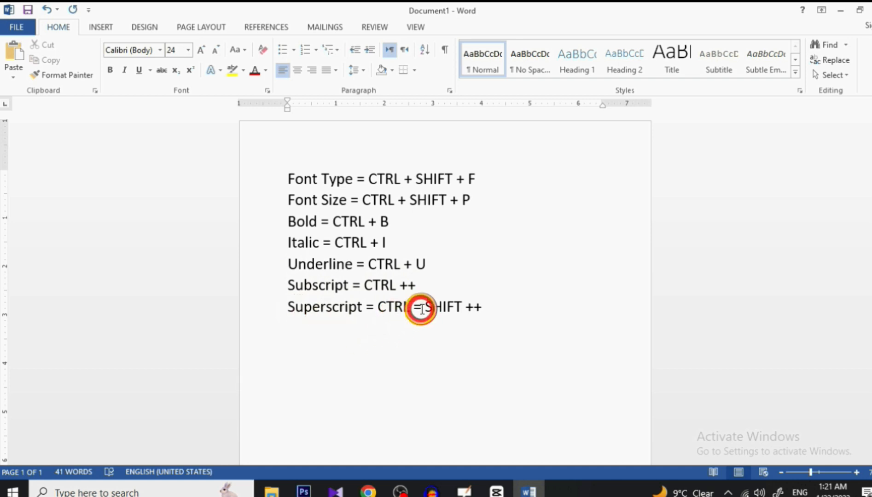
{"action": "key", "text": "BackSpace"}
{"action": "type", "text": "+"}
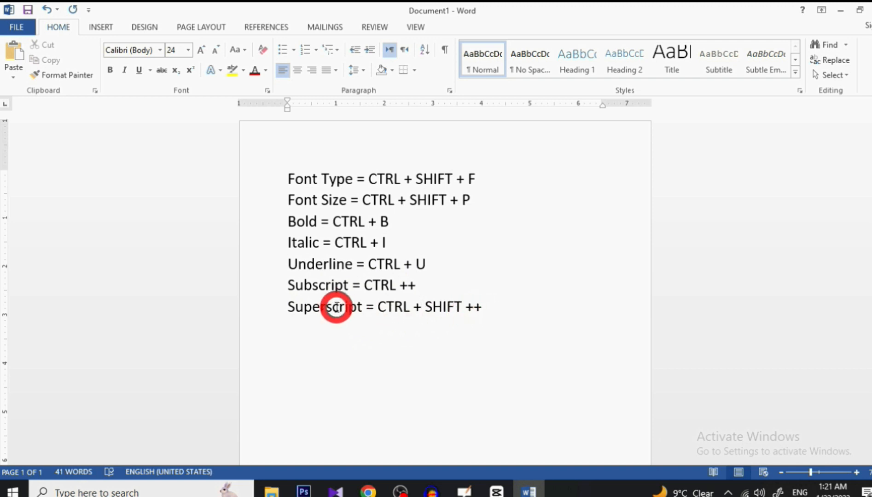
{"action": "left_click_drag", "start_coordinate": [315, 296], "coordinate": [479, 306]}
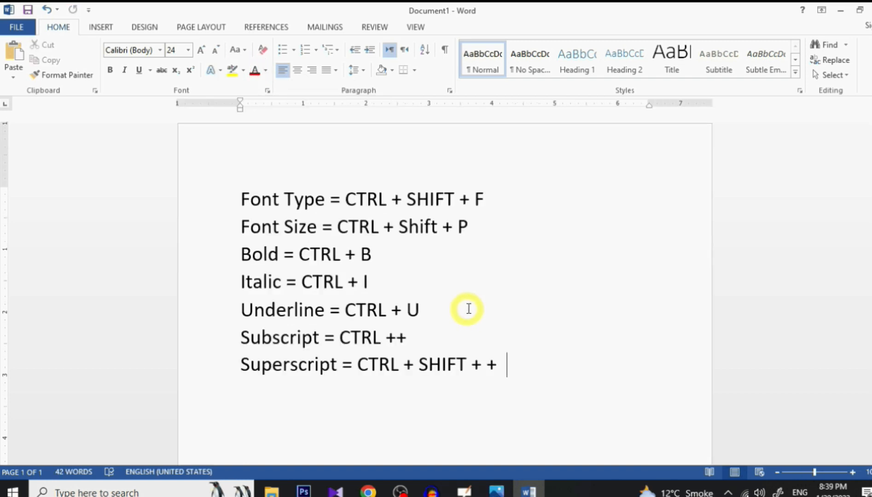
Switch to the Photos app and go to the next image, 06.jpg.
{"action": "left_click", "coordinate": [502, 491]}
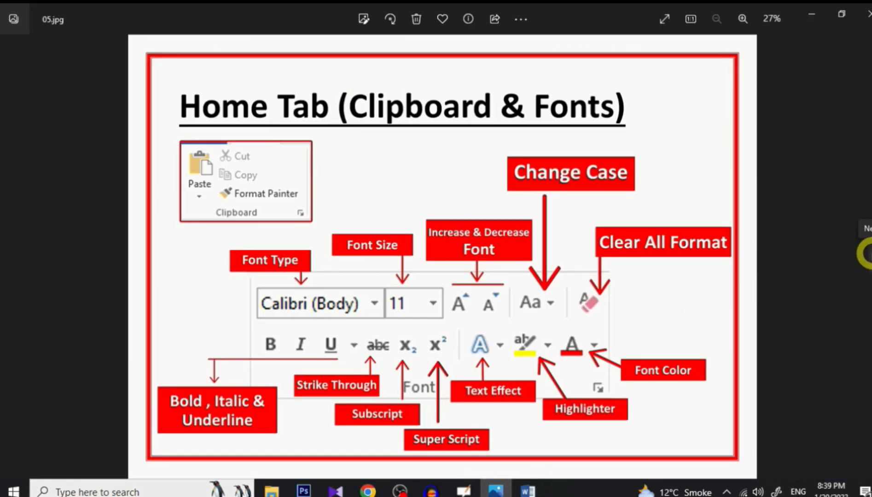
{"action": "left_click", "coordinate": [868, 253]}
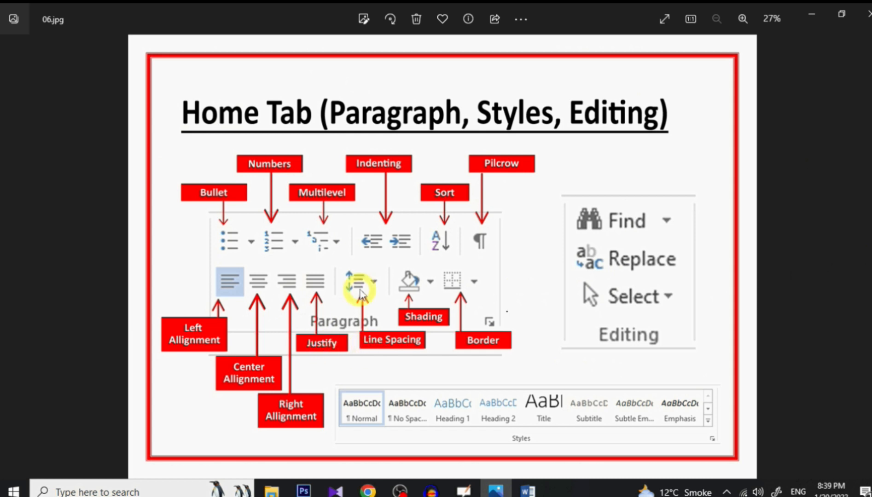
Mark the slide's title with the pen, tick the Bullet, Numbers and Multilevel labels, and underline their icons.
{"action": "mouse_move", "coordinate": [383, 87]}
{"action": "left_mouse_down"}
{"action": "mouse_move", "coordinate": [388, 62]}
{"action": "mouse_move", "coordinate": [373, 84]}
{"action": "left_mouse_up"}
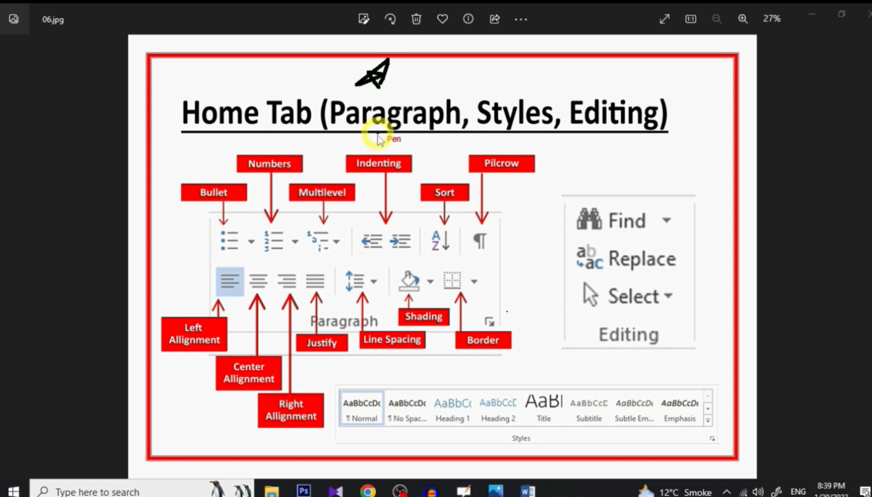
{"action": "mouse_move", "coordinate": [206, 172]}
{"action": "left_mouse_down"}
{"action": "mouse_move", "coordinate": [212, 179]}
{"action": "mouse_move", "coordinate": [222, 166]}
{"action": "left_mouse_up"}
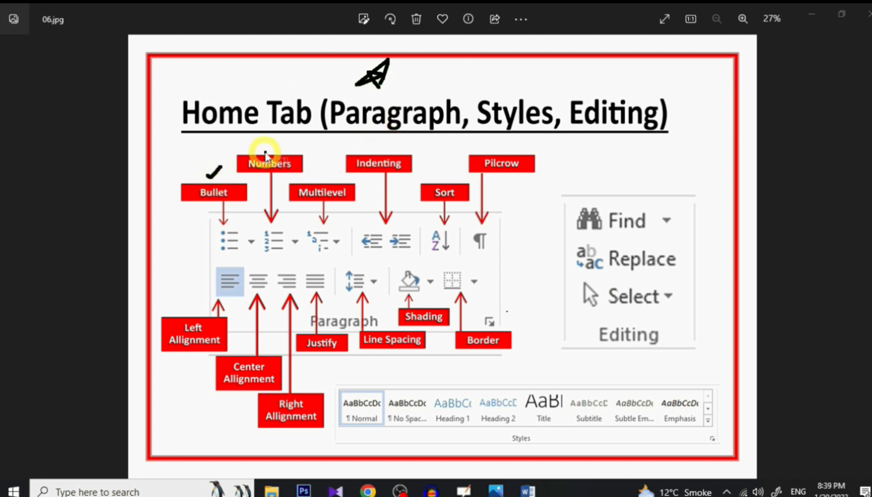
{"action": "left_click_drag", "start_coordinate": [266, 146], "coordinate": [278, 141]}
{"action": "left_click_drag", "start_coordinate": [328, 173], "coordinate": [339, 171]}
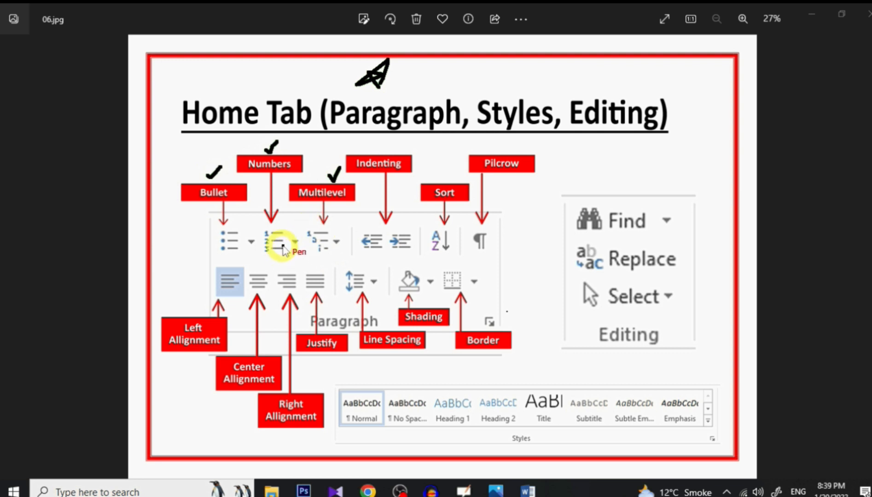
{"action": "left_click_drag", "start_coordinate": [224, 258], "coordinate": [244, 258]}
{"action": "left_click_drag", "start_coordinate": [274, 259], "coordinate": [332, 258]}
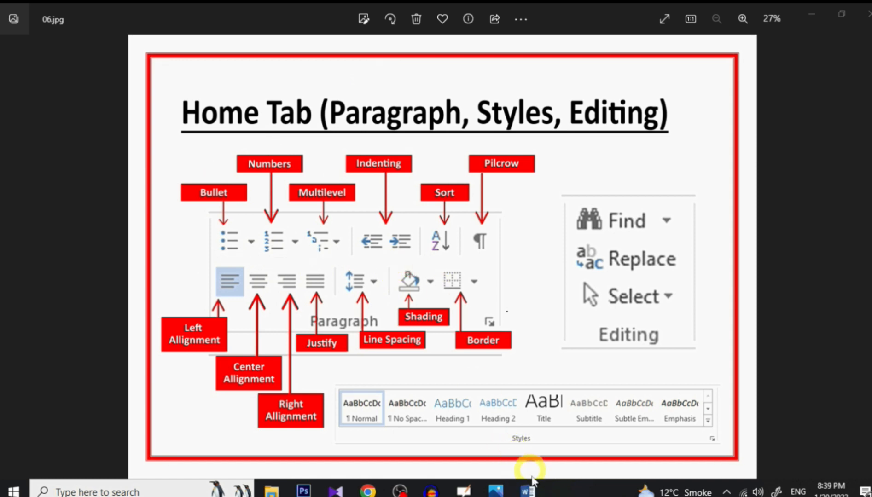
Switch to Word and replace the document's text with Pakistan, Iran, India and Nepal on separate lines.
{"action": "left_click", "coordinate": [527, 491]}
{"action": "key", "text": "ctrl+a"}
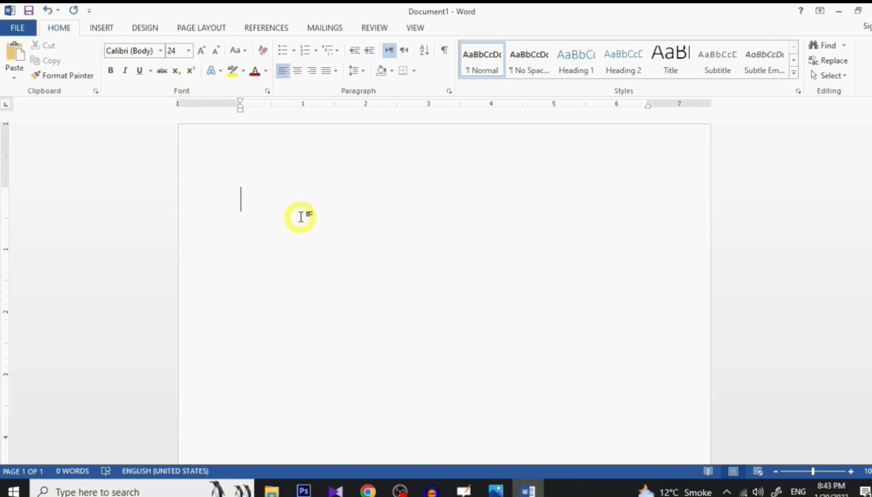
{"action": "type", "text": "Pakistan Iran India Nepal"}
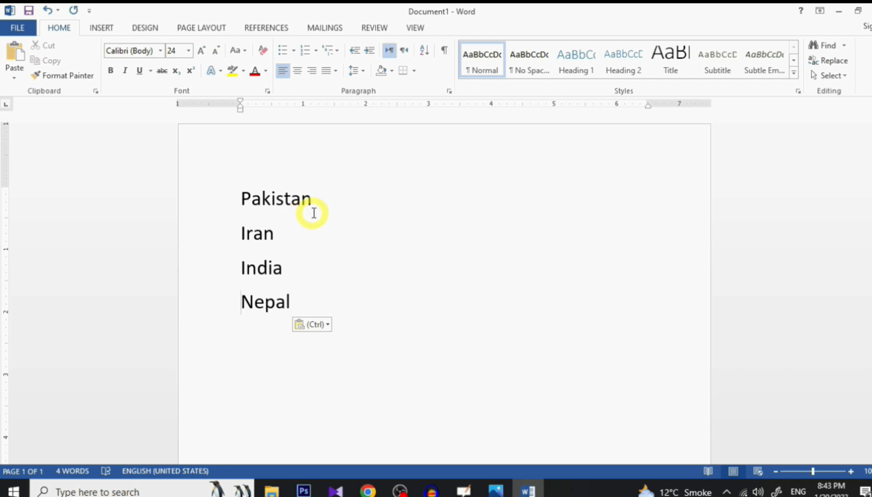
Apply bullets to the four country lines, and change them to a numbered list in the 1), 2), 3) format.
{"action": "left_click_drag", "start_coordinate": [298, 301], "coordinate": [232, 199]}
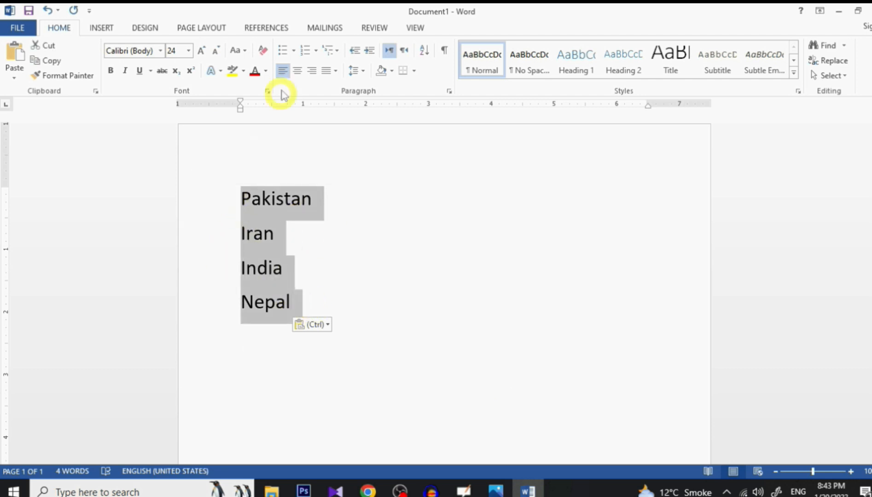
{"action": "left_click", "coordinate": [283, 51]}
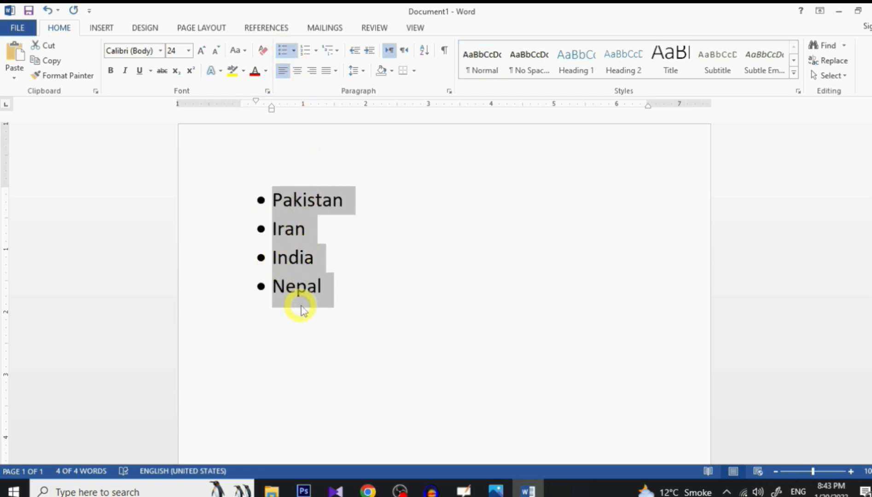
{"action": "left_click", "coordinate": [305, 50]}
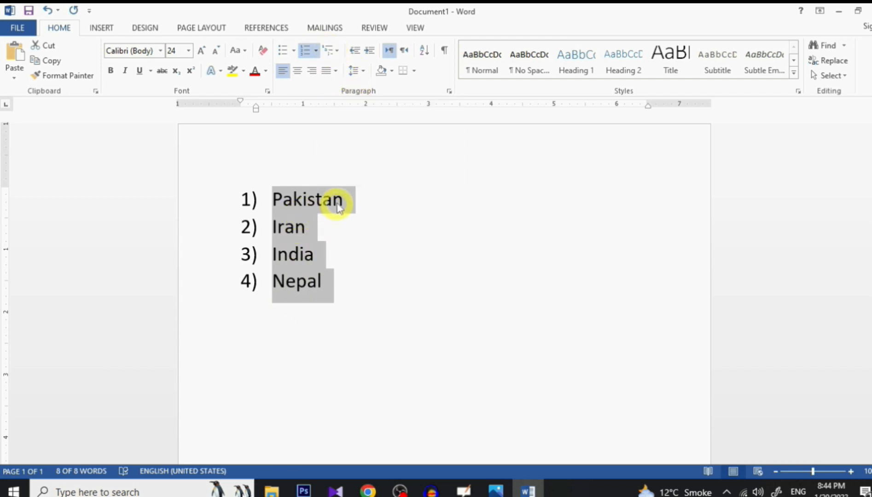
Add Karachi and Lahore as new list items directly below Pakistan.
{"action": "left_click", "coordinate": [402, 212]}
{"action": "key", "text": "Return"}
{"action": "type", "text": "Karachi"}
{"action": "key", "text": "Return"}
{"action": "type", "text": "Lahore"}
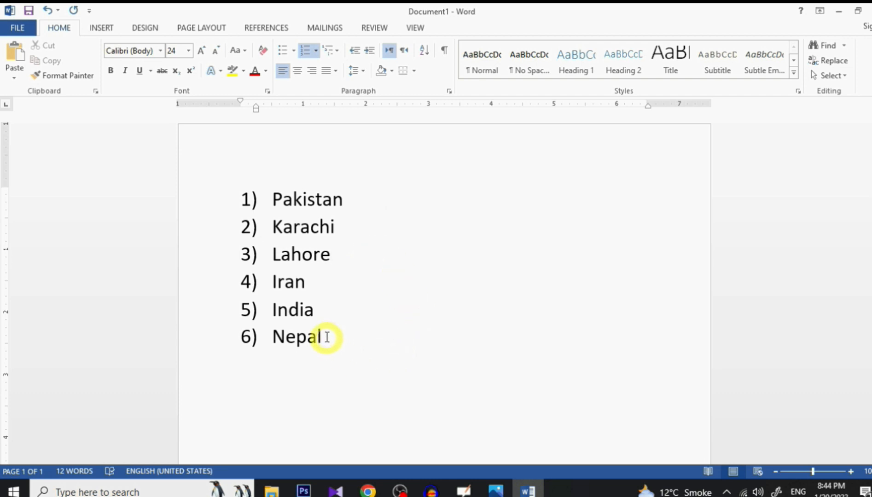
Apply the 1) a) i) multilevel list format to all six list items.
{"action": "left_click_drag", "start_coordinate": [324, 337], "coordinate": [273, 201]}
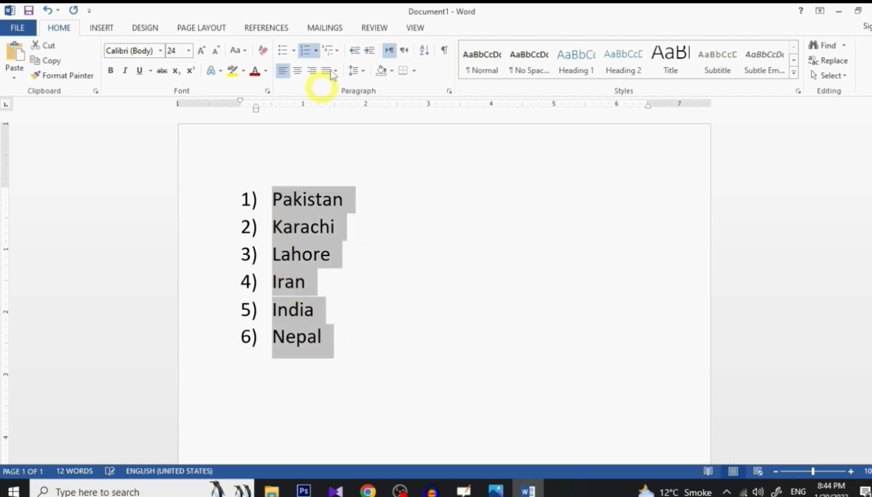
{"action": "left_click", "coordinate": [330, 53]}
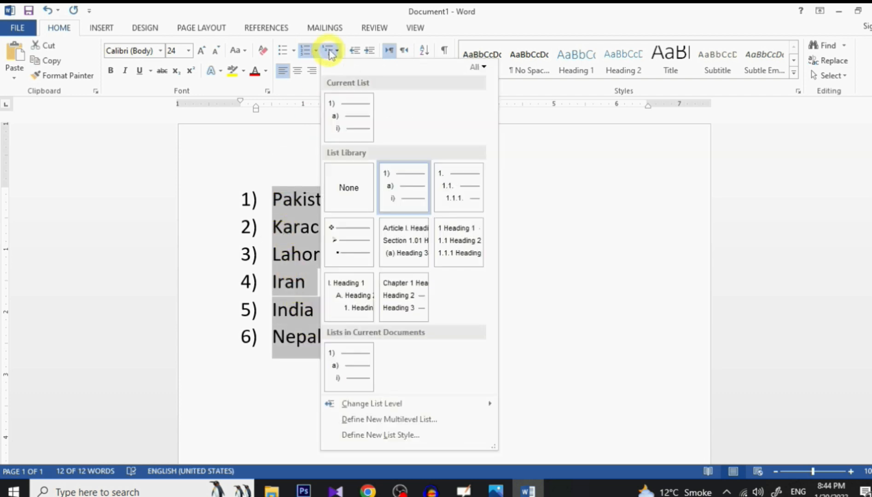
{"action": "left_click", "coordinate": [398, 185]}
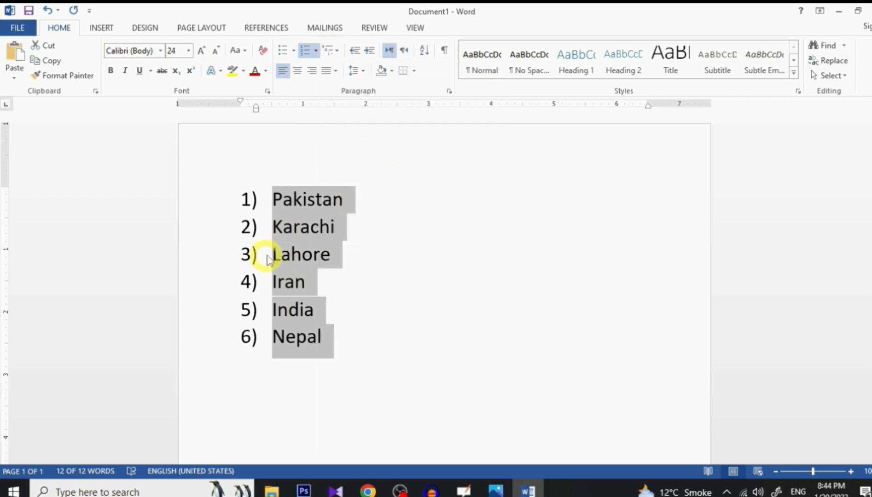
Demote Karachi and Lahore to second-level items under Pakistan, and reapply the document's current 1) a) i) multilevel list.
{"action": "left_click", "coordinate": [274, 230]}
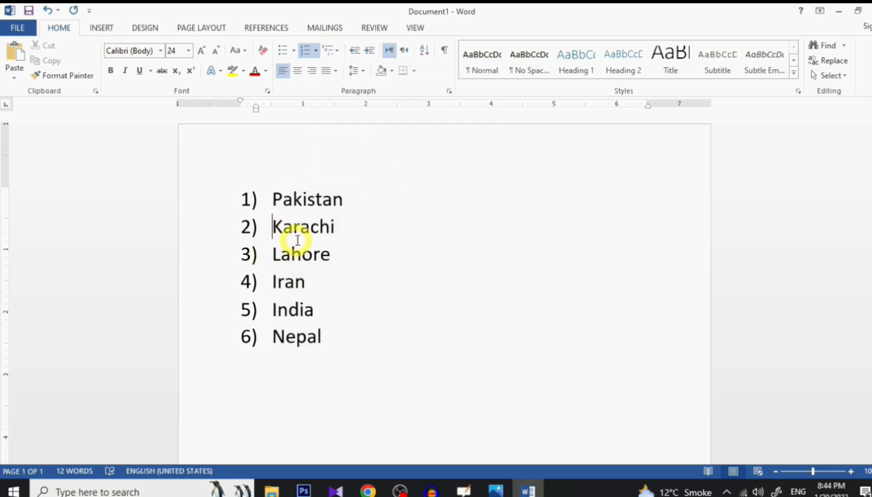
{"action": "key", "text": "Tab"}
{"action": "left_click", "coordinate": [272, 254]}
{"action": "key", "text": "Tab"}
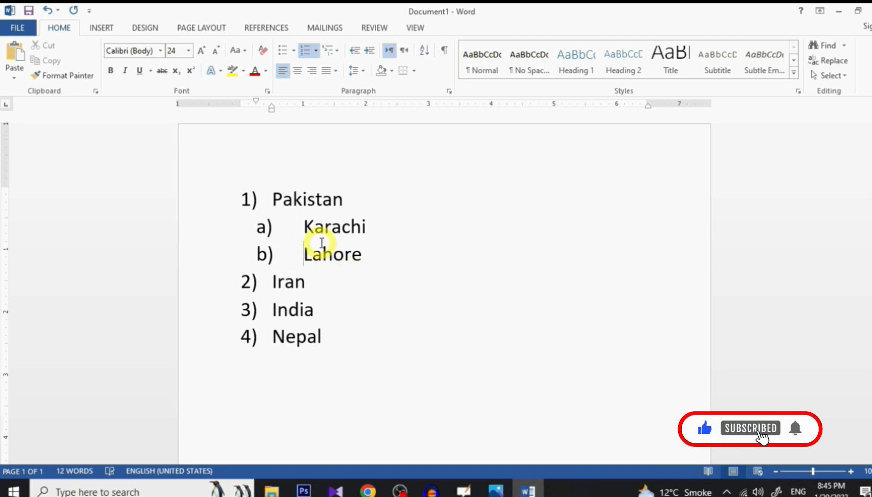
{"action": "left_click", "coordinate": [338, 51]}
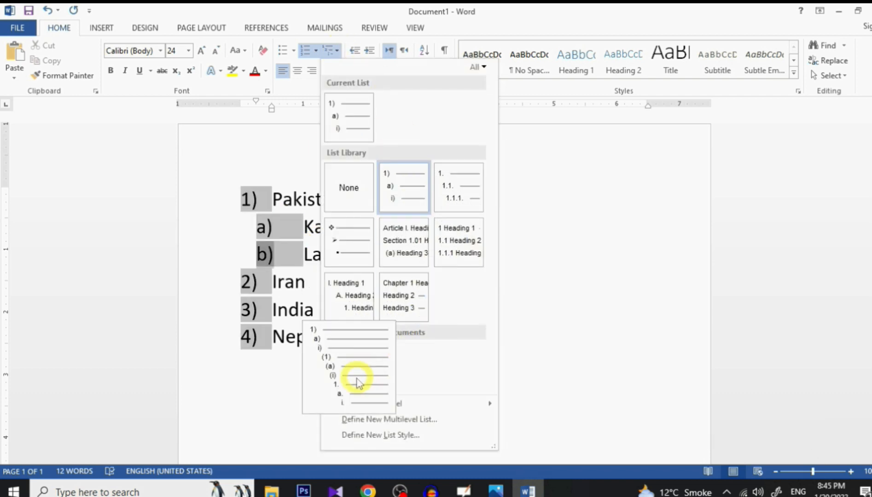
{"action": "left_click", "coordinate": [359, 383]}
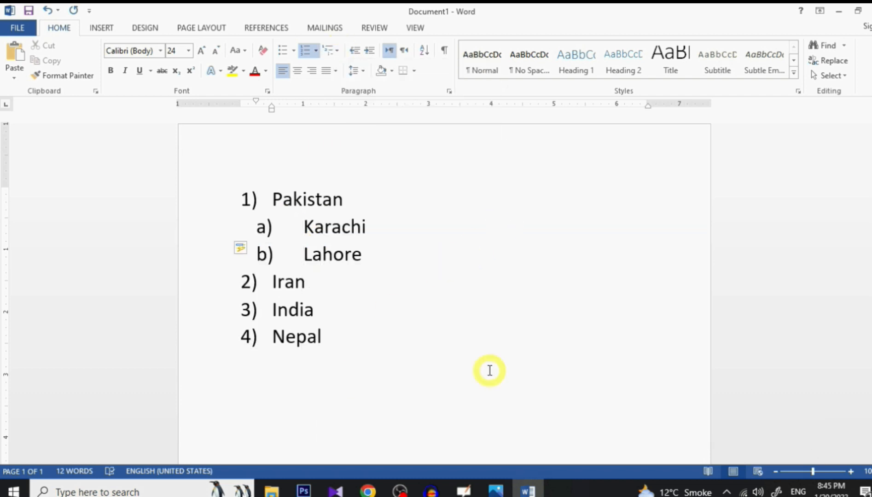
Switch to the Photos app and tick the Bullet, Numbers, Multilevel and Indenting labels and the title's word Paragraph on 06.jpg.
{"action": "left_click", "coordinate": [496, 491]}
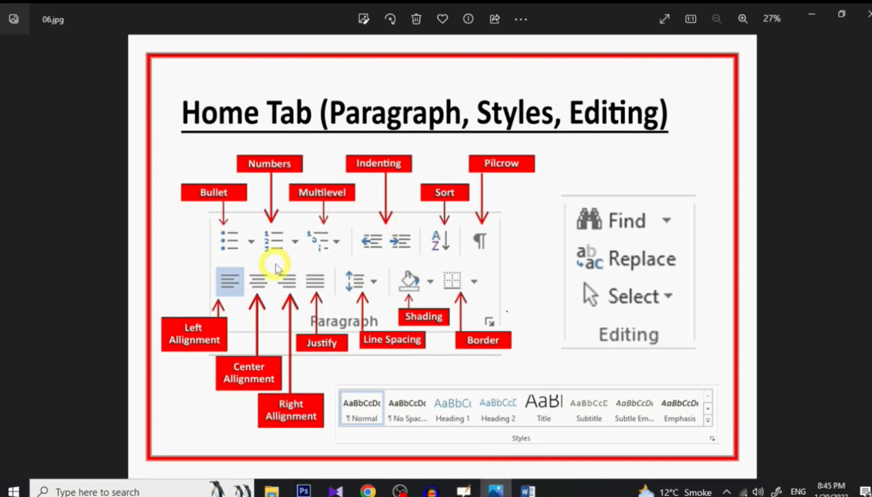
{"action": "left_click_drag", "start_coordinate": [208, 163], "coordinate": [285, 138]}
{"action": "left_click_drag", "start_coordinate": [316, 170], "coordinate": [332, 165]}
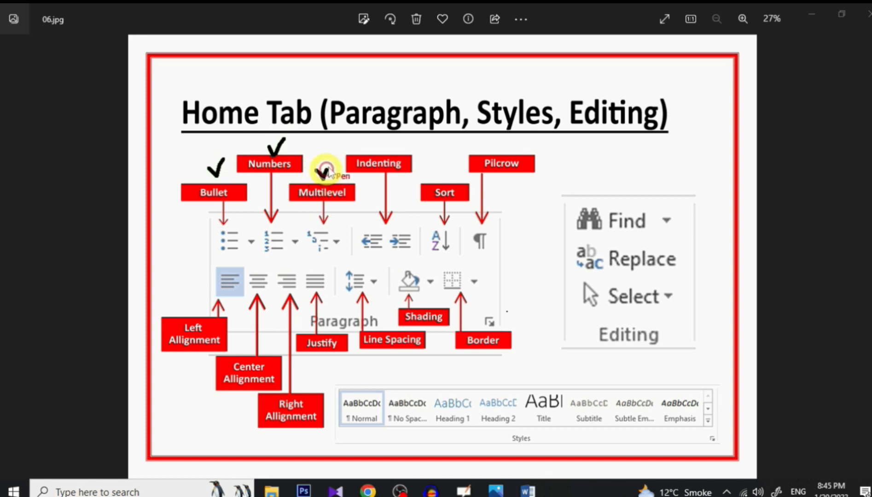
{"action": "left_click_drag", "start_coordinate": [350, 85], "coordinate": [370, 76]}
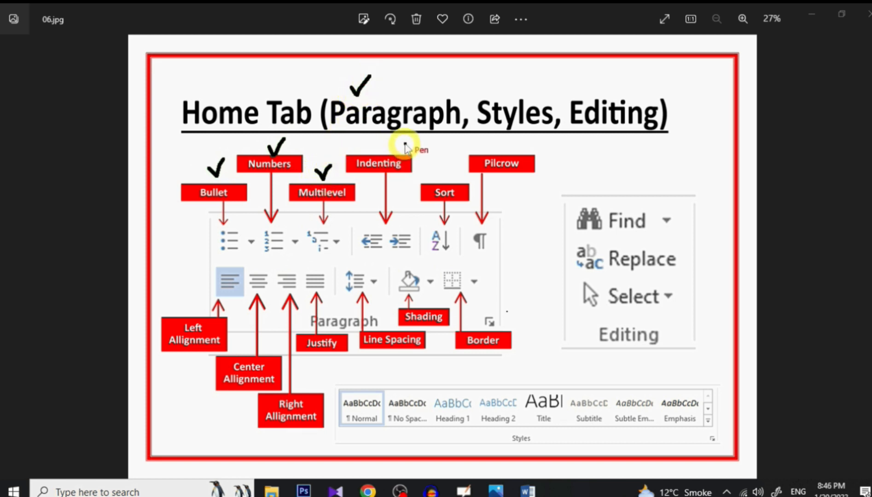
{"action": "left_click_drag", "start_coordinate": [382, 147], "coordinate": [395, 141]}
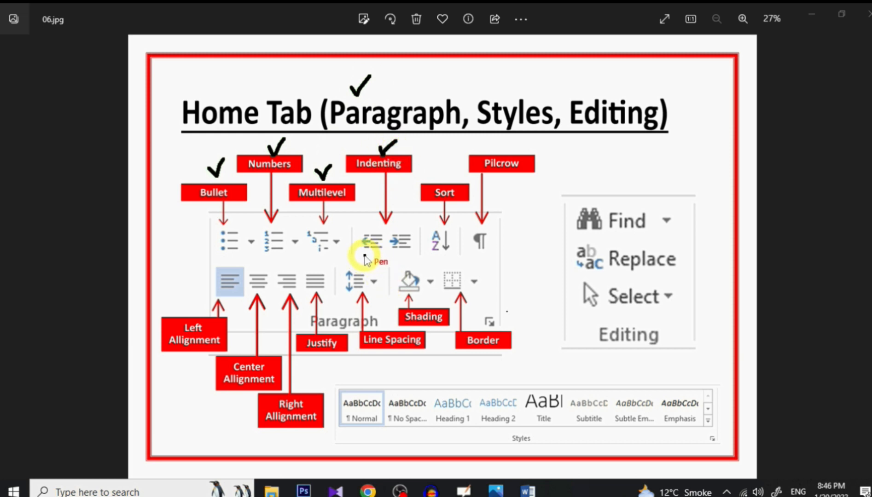
Underline the two indent icons in the Paragraph group picture on 06.jpg, and switch to Word.
{"action": "left_click_drag", "start_coordinate": [362, 256], "coordinate": [407, 256]}
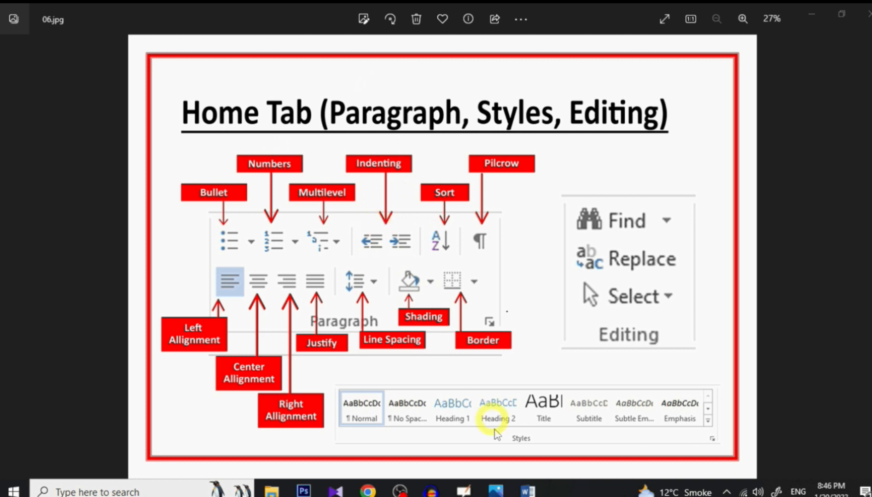
{"action": "left_click", "coordinate": [528, 491]}
{"action": "key", "text": "ctrl+a"}
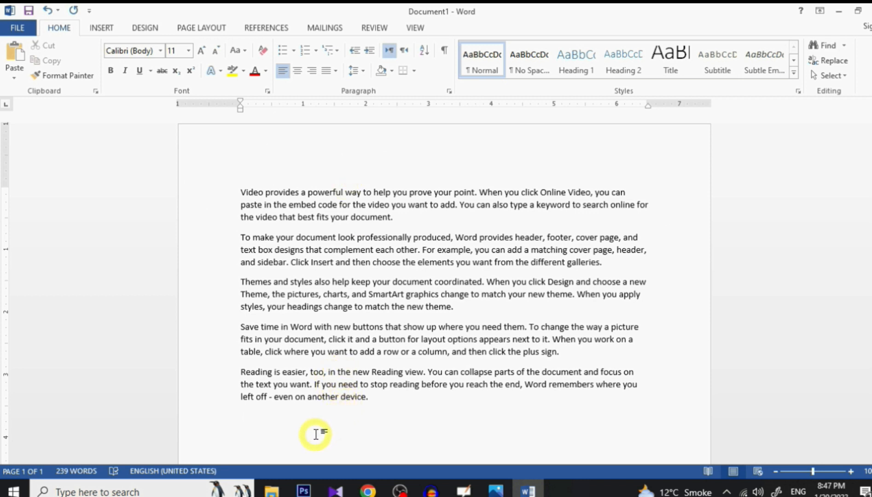
Increase the indent of all five sample paragraphs by two levels, and decrease it by two levels.
{"action": "left_click_drag", "start_coordinate": [371, 401], "coordinate": [237, 184]}
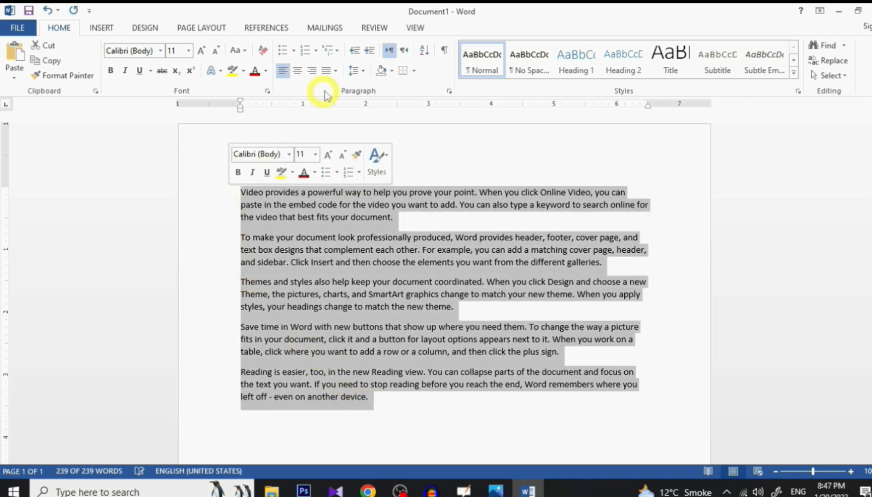
{"action": "left_click", "coordinate": [369, 52]}
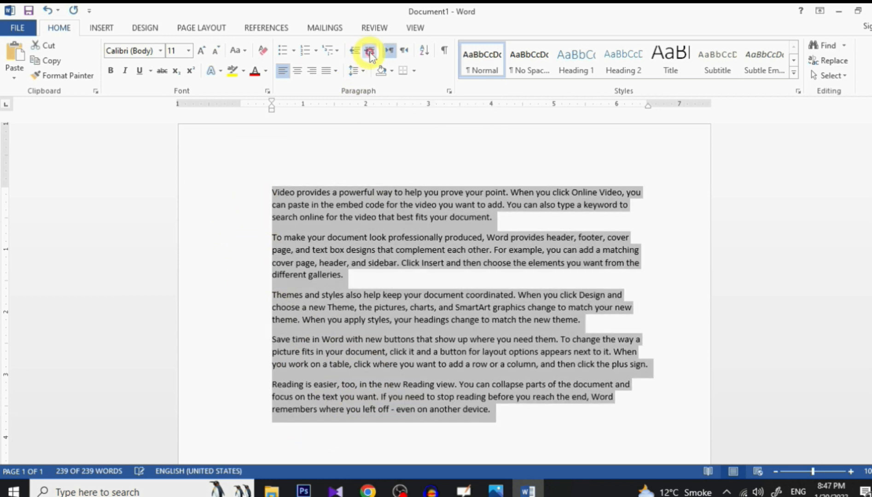
{"action": "left_click", "coordinate": [369, 51]}
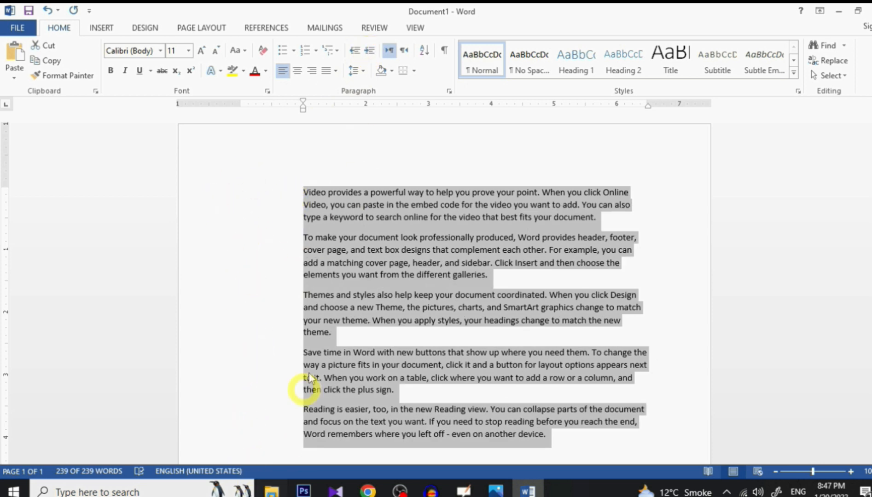
{"action": "left_click", "coordinate": [354, 52]}
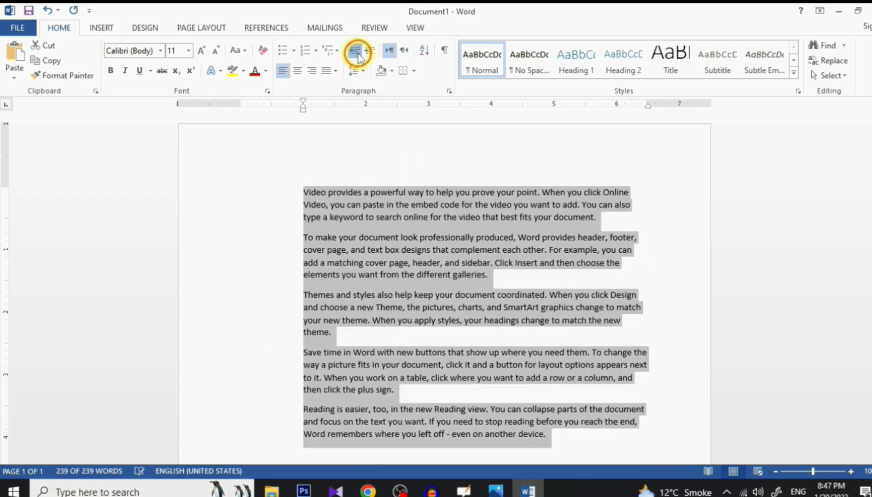
{"action": "left_click", "coordinate": [356, 52]}
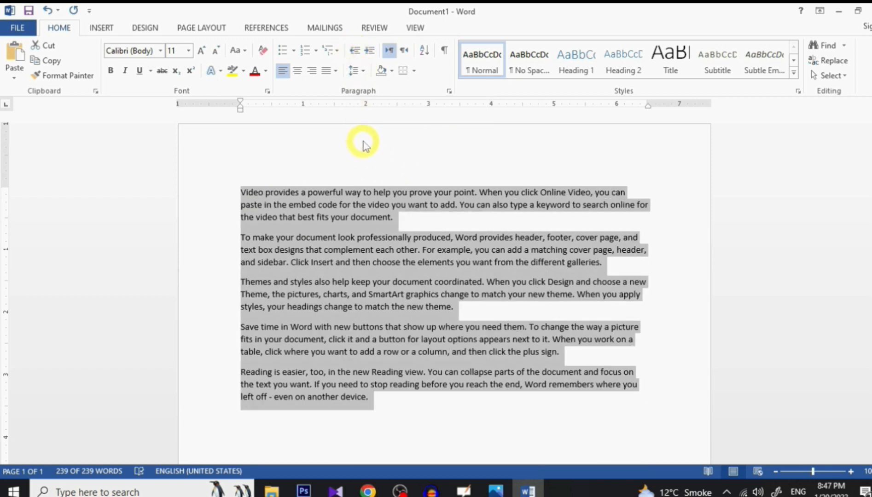
Delete all the sample text from the document.
{"action": "left_click", "coordinate": [350, 212]}
{"action": "key", "text": "ctrl+a"}
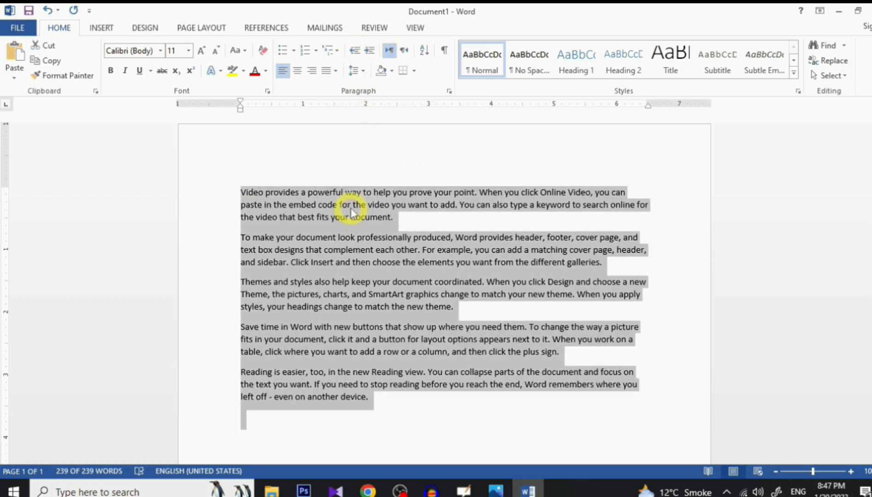
{"action": "key", "text": "Delete"}
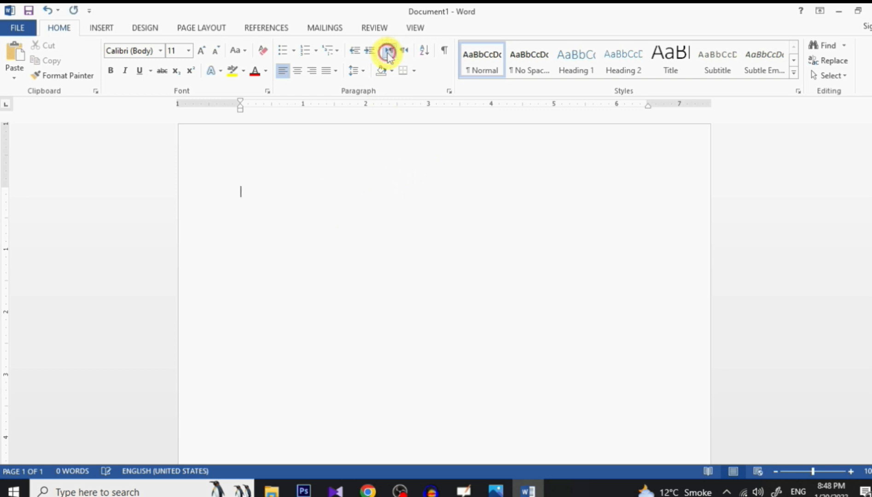
Try the right-to-left text direction on the empty page, and generate sample paragraphs with =RAND().
{"action": "left_click", "coordinate": [404, 51]}
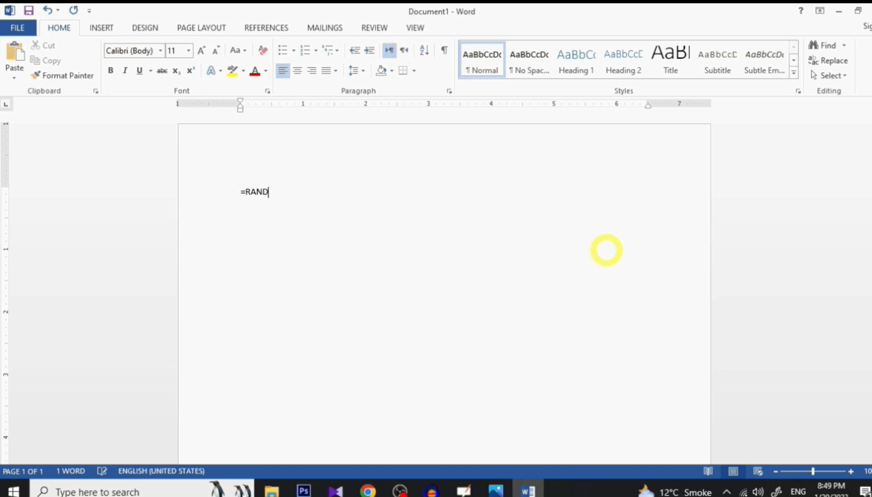
{"action": "type", "text": "()"}
{"action": "key", "text": "Return"}
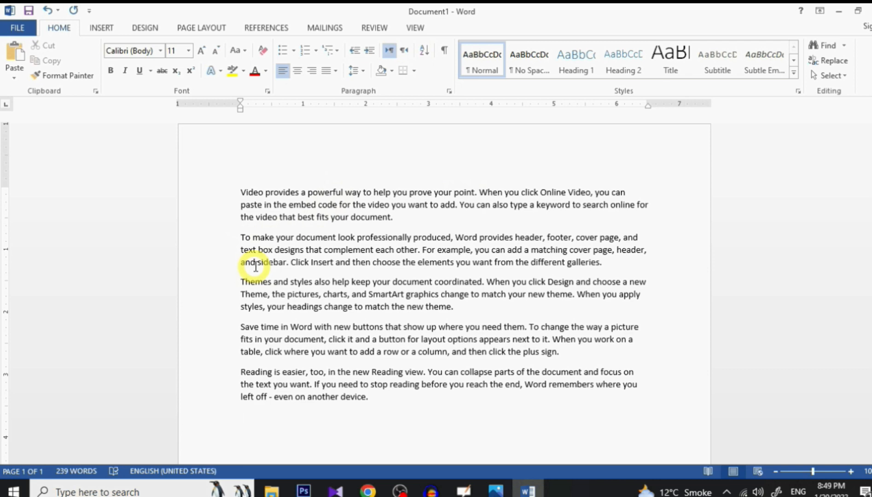
Sort the whole text by Paragraphs, type Text, in ascending order with no header row.
{"action": "key", "text": "ctrl+a"}
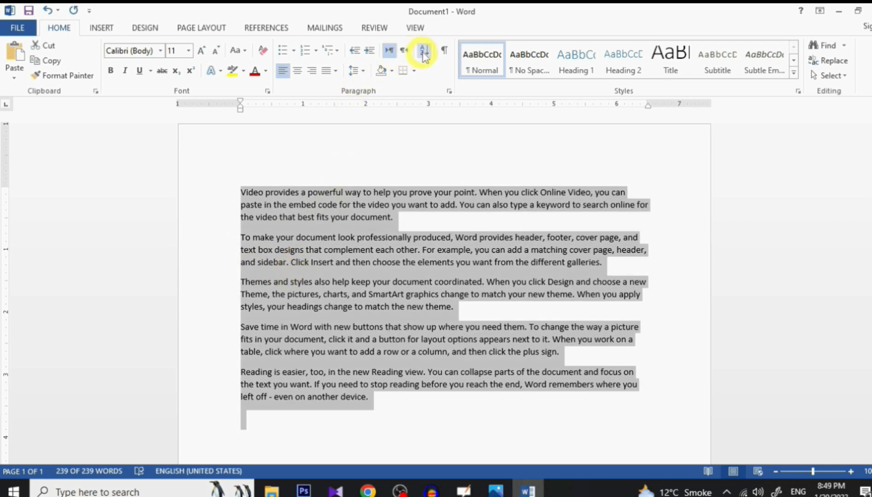
{"action": "left_click", "coordinate": [425, 51]}
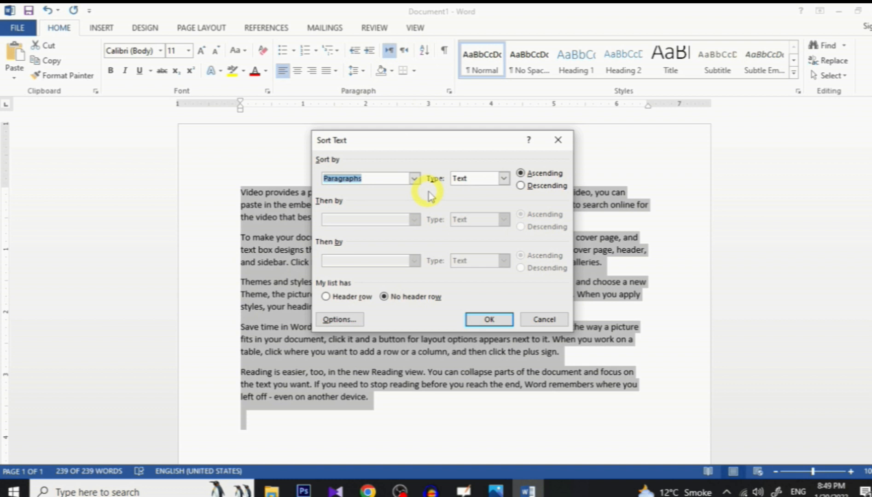
{"action": "left_click", "coordinate": [489, 319]}
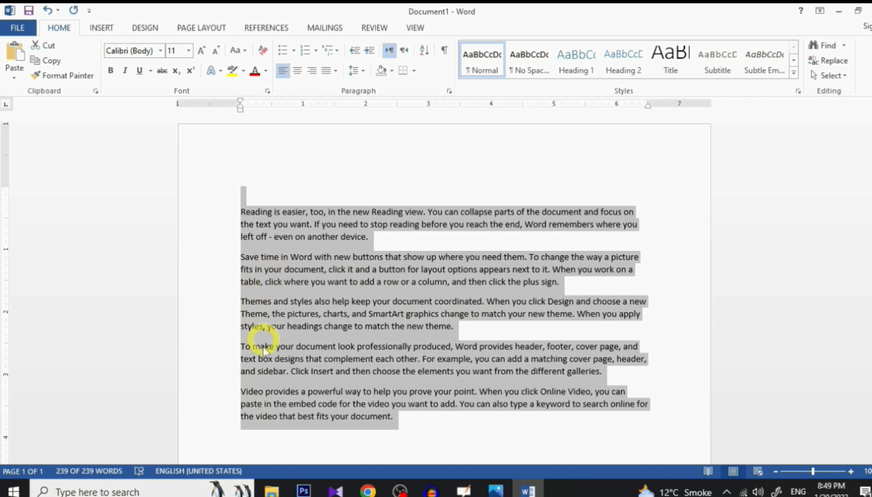
{"action": "scroll", "coordinate": [354, 253], "scroll_direction": "down", "scroll_amount": 1}
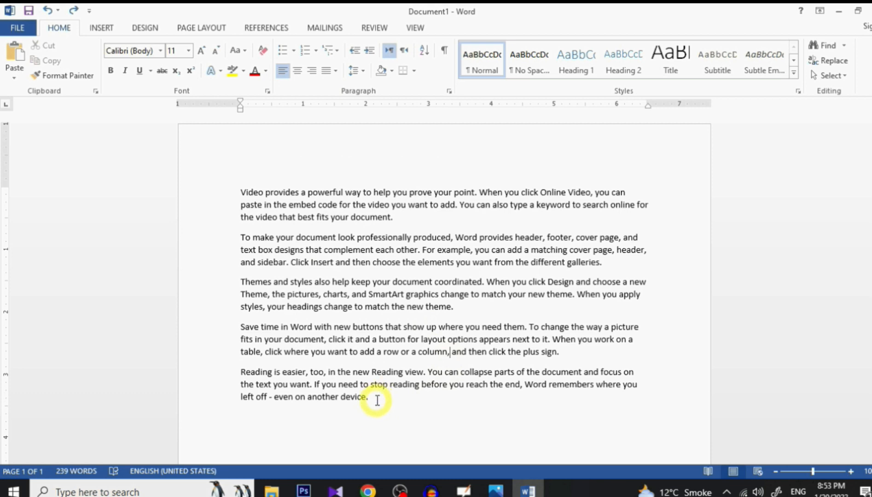
Try centre and right alignment on all five paragraphs, and justify them.
{"action": "left_click_drag", "start_coordinate": [376, 401], "coordinate": [247, 189]}
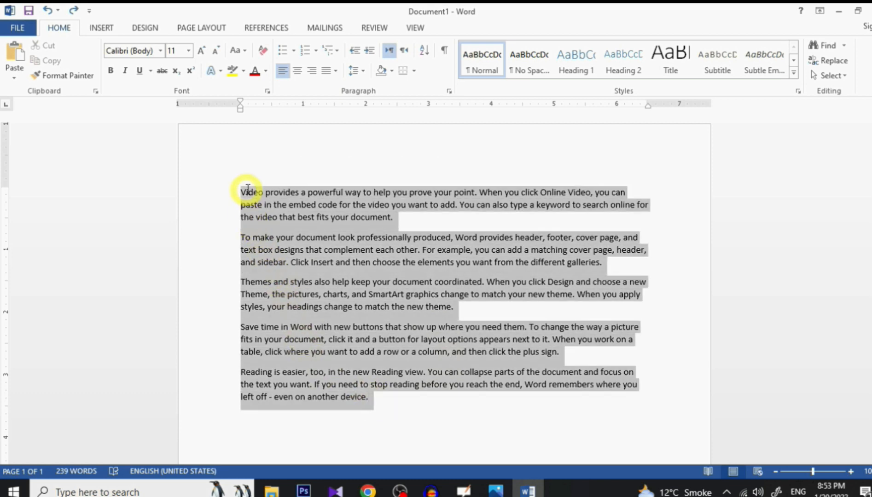
{"action": "left_click", "coordinate": [299, 71]}
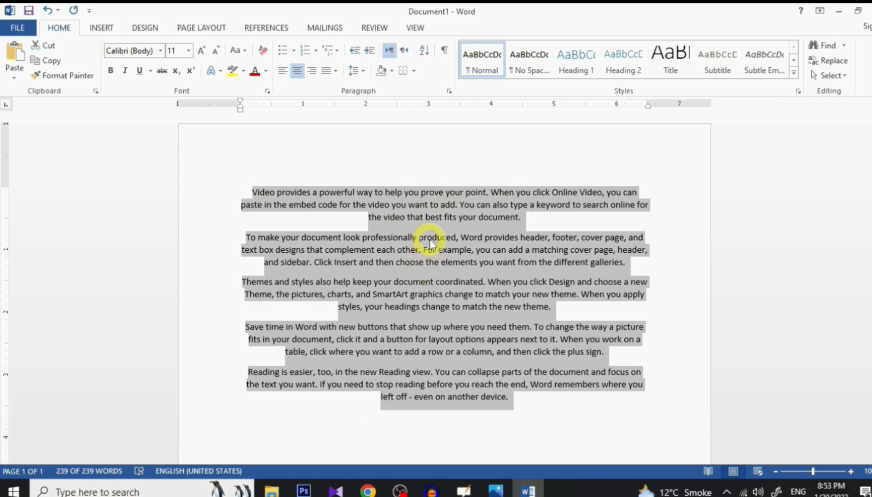
{"action": "left_click", "coordinate": [313, 70]}
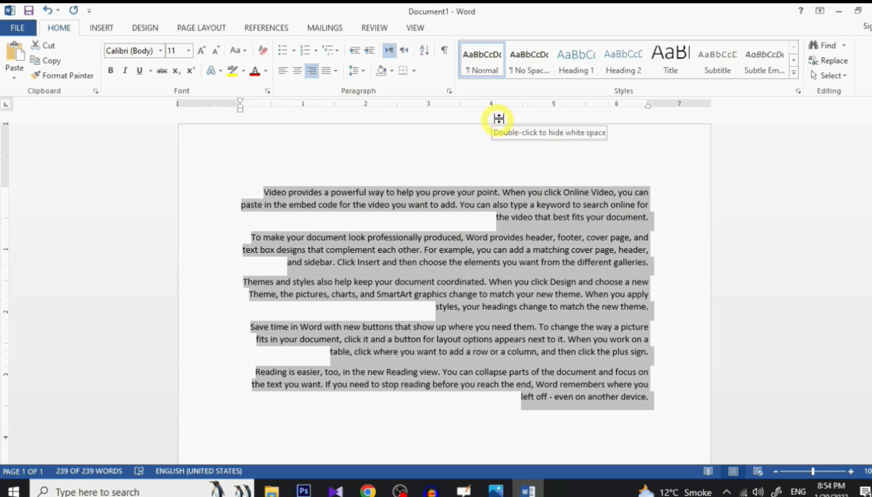
{"action": "left_click", "coordinate": [327, 70]}
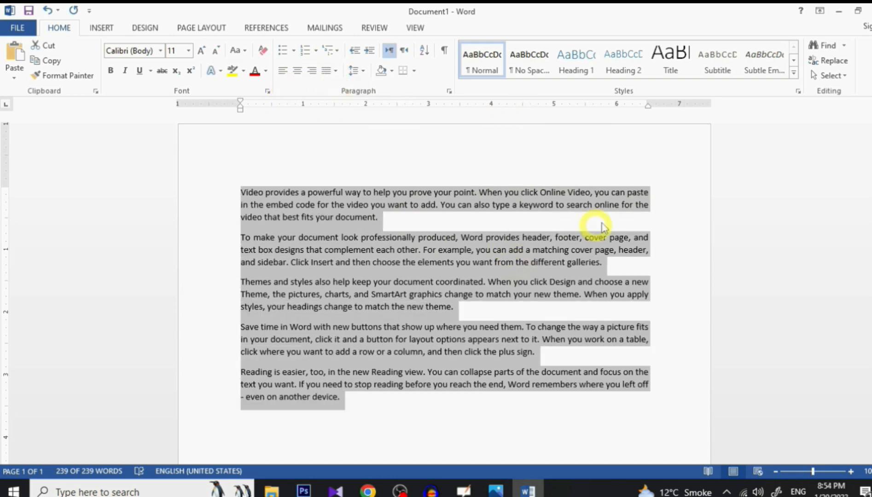
{"action": "left_click", "coordinate": [657, 192]}
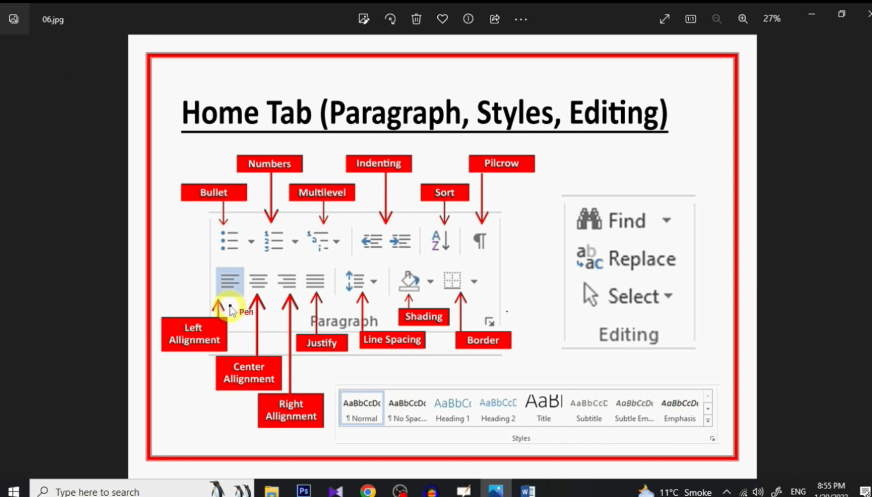
Mark the four alignment icons and the Line Spacing label on 06.jpg, and switch back to Word.
{"action": "mouse_move", "coordinate": [244, 264]}
{"action": "left_mouse_down"}
{"action": "mouse_move", "coordinate": [264, 250]}
{"action": "mouse_move", "coordinate": [275, 258]}
{"action": "mouse_move", "coordinate": [341, 251]}
{"action": "left_mouse_up"}
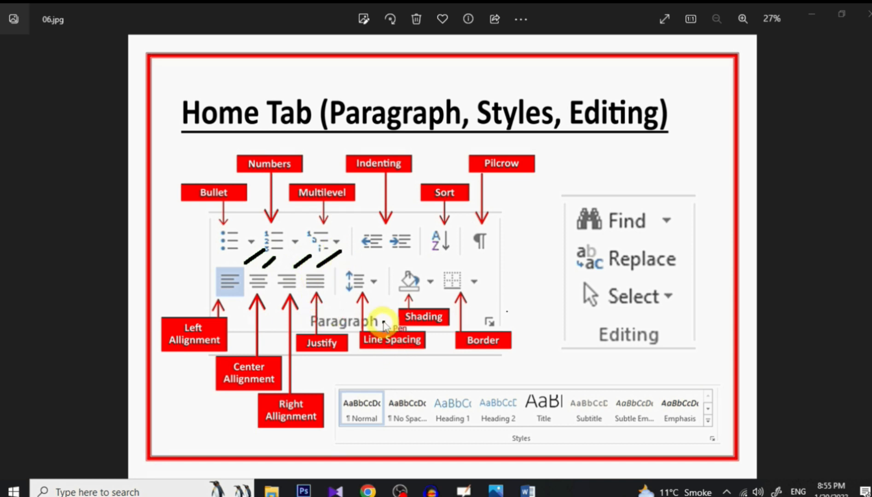
{"action": "left_click_drag", "start_coordinate": [382, 331], "coordinate": [399, 306]}
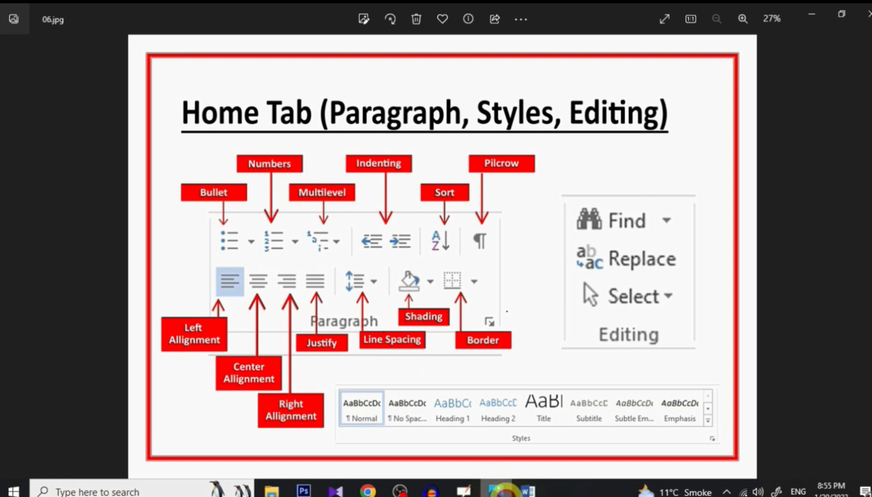
{"action": "left_click", "coordinate": [528, 491]}
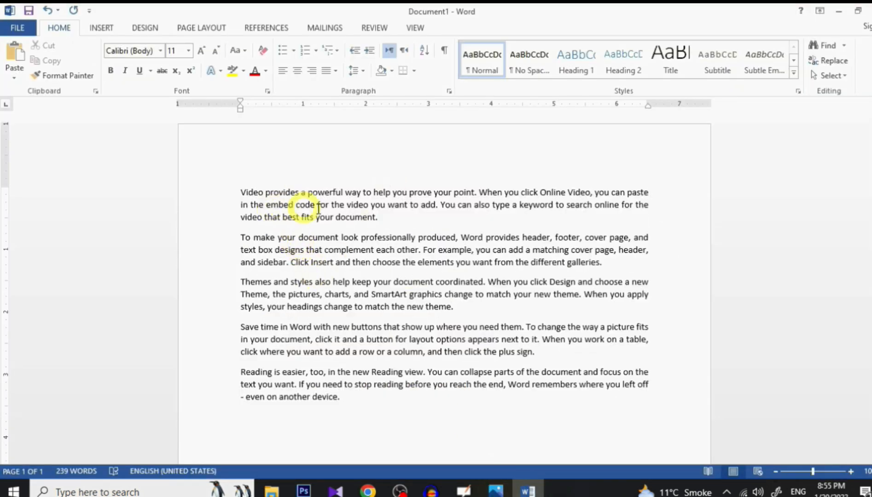
Try 3.0 line spacing on the whole document, and set it to 1.15.
{"action": "key", "text": "ctrl+a"}
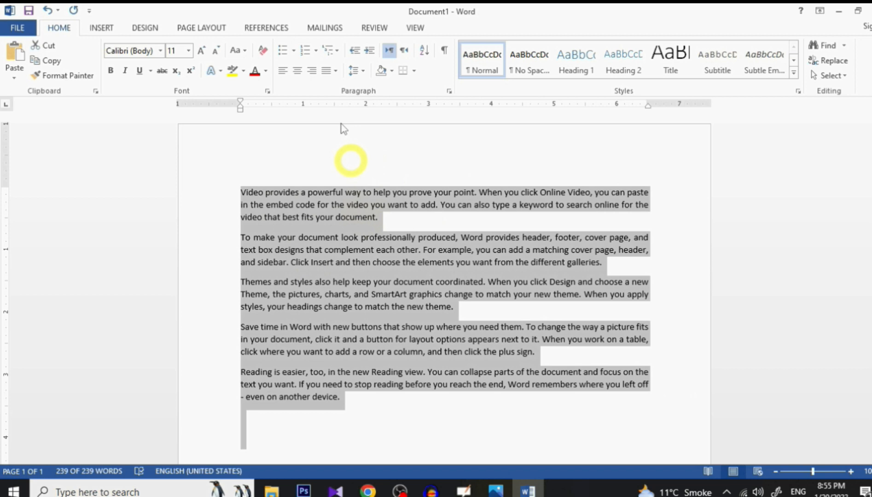
{"action": "left_click", "coordinate": [362, 70]}
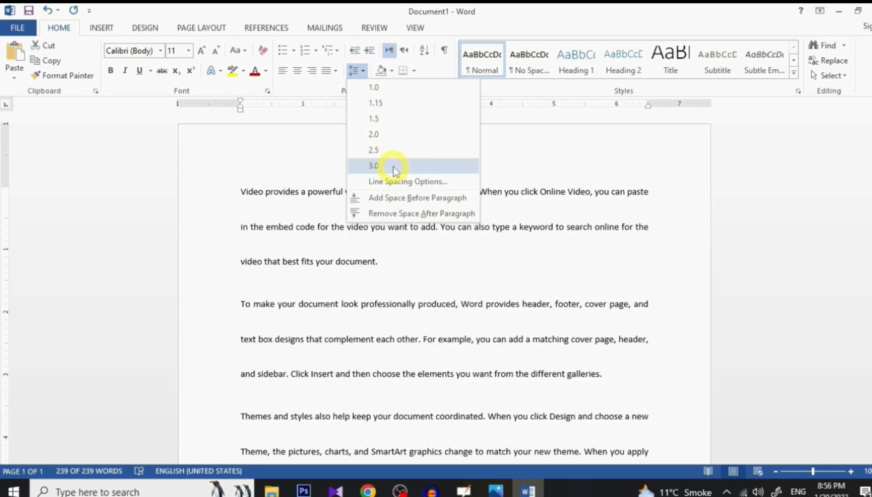
{"action": "left_click", "coordinate": [374, 165]}
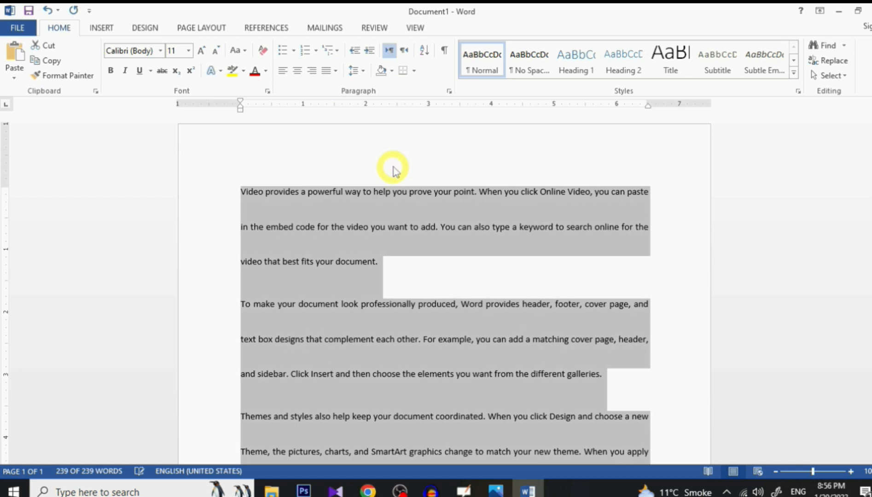
{"action": "left_click", "coordinate": [363, 70]}
{"action": "left_click", "coordinate": [373, 102]}
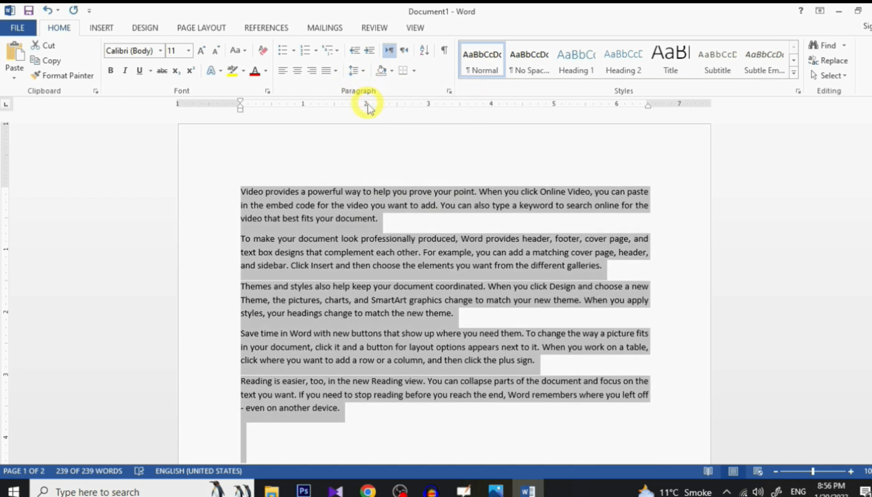
Shade all the paragraphs Blue, Accent 1, Darker 25%, and apply All Borders to the first paragraph.
{"action": "left_click", "coordinate": [391, 70]}
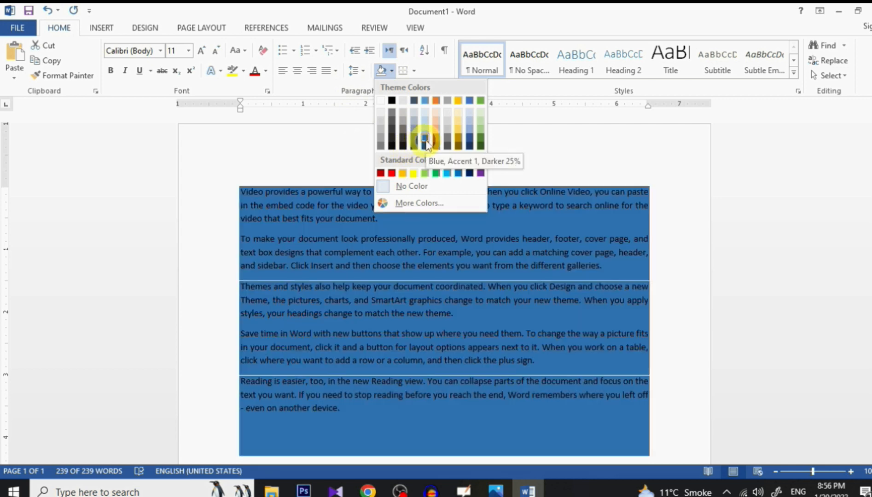
{"action": "left_click", "coordinate": [425, 143]}
{"action": "left_click", "coordinate": [220, 185]}
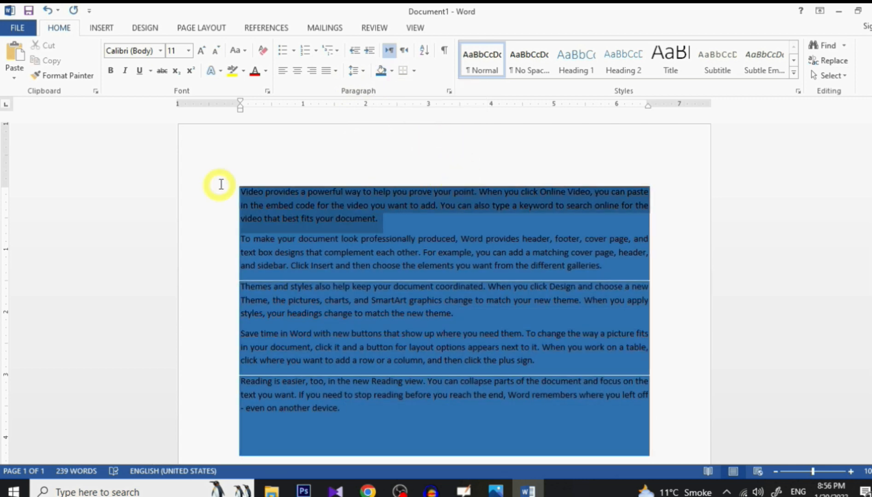
{"action": "left_click", "coordinate": [414, 70]}
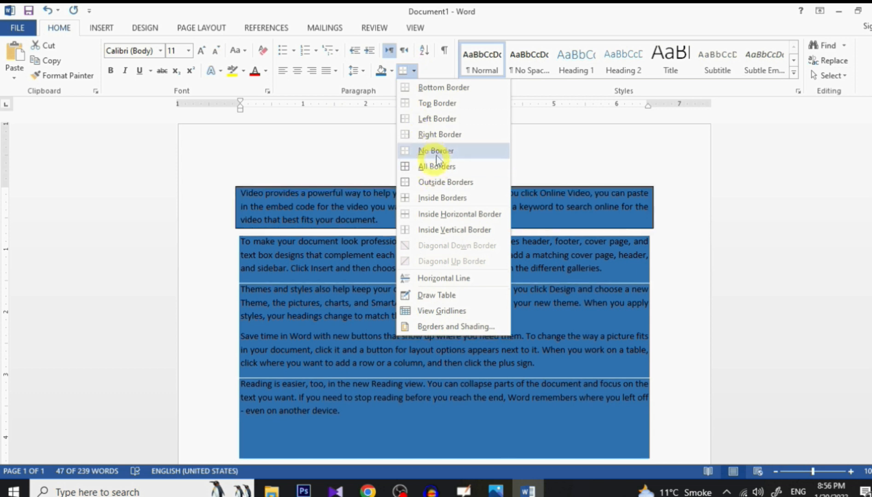
{"action": "left_click", "coordinate": [442, 166]}
{"action": "left_click", "coordinate": [336, 210]}
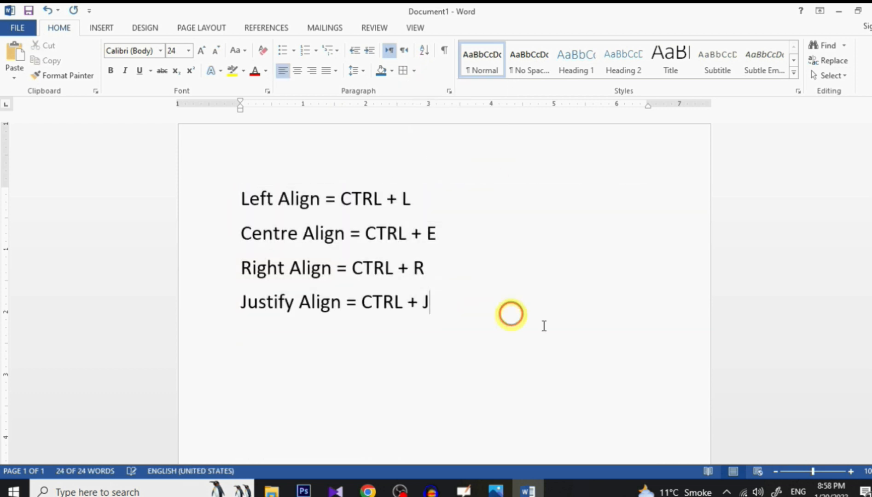
Point out the Centre Align and Right Align shortcuts in the alignment list by selecting their text in turn.
{"action": "left_click", "coordinate": [510, 312]}
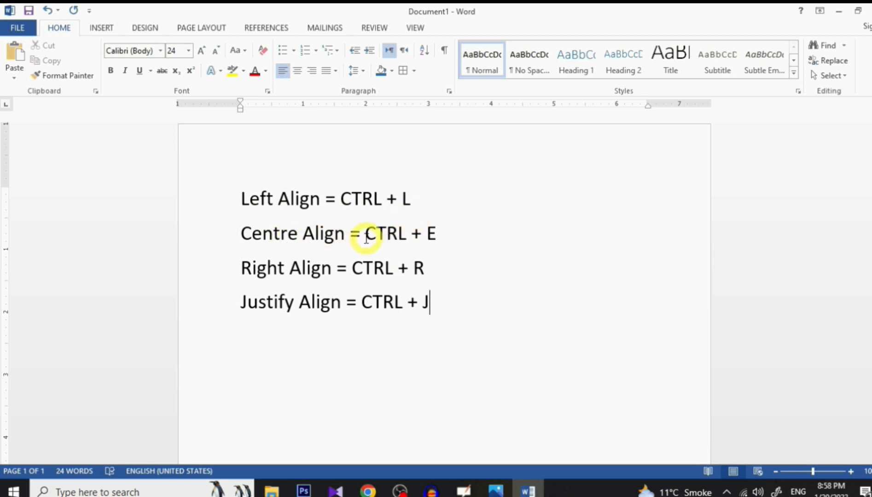
{"action": "left_click_drag", "start_coordinate": [365, 233], "coordinate": [447, 244]}
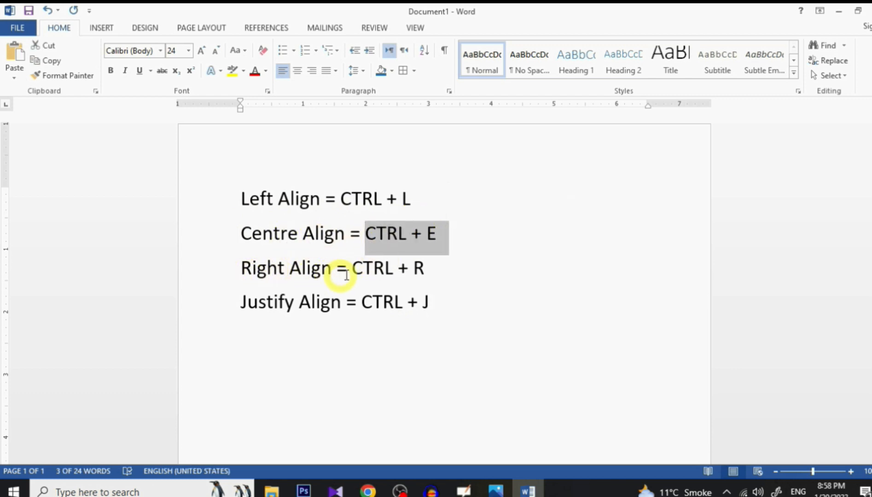
{"action": "left_click_drag", "start_coordinate": [352, 268], "coordinate": [435, 268]}
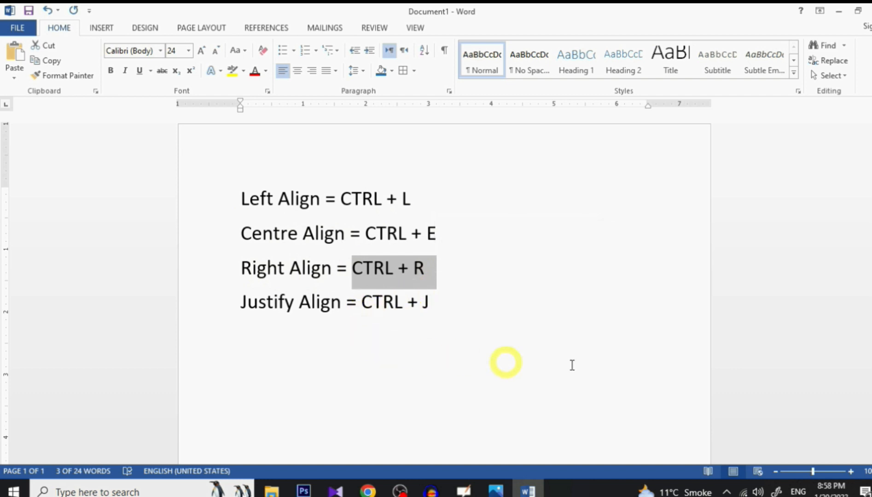
{"action": "left_click", "coordinate": [447, 304]}
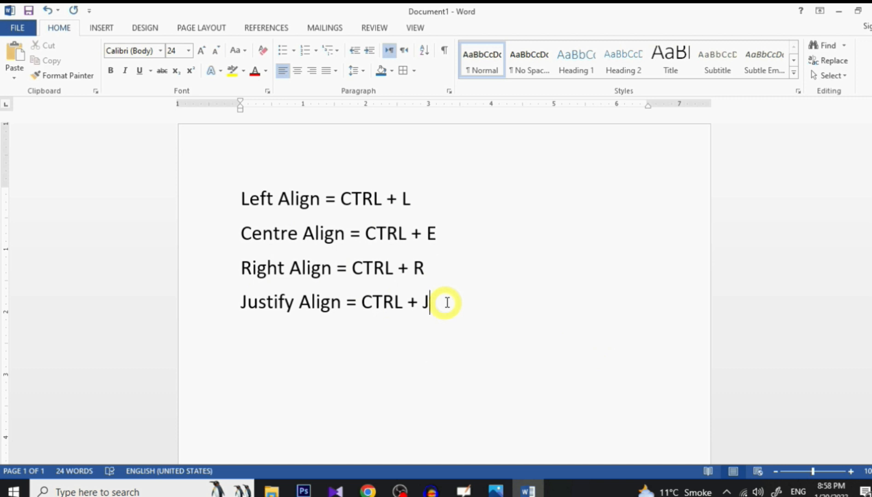
Mark the Styles and Editing labels and the Find, Replace and Select entries on 06.jpg, and switch back to Word.
{"action": "key", "text": "alt+Tab"}
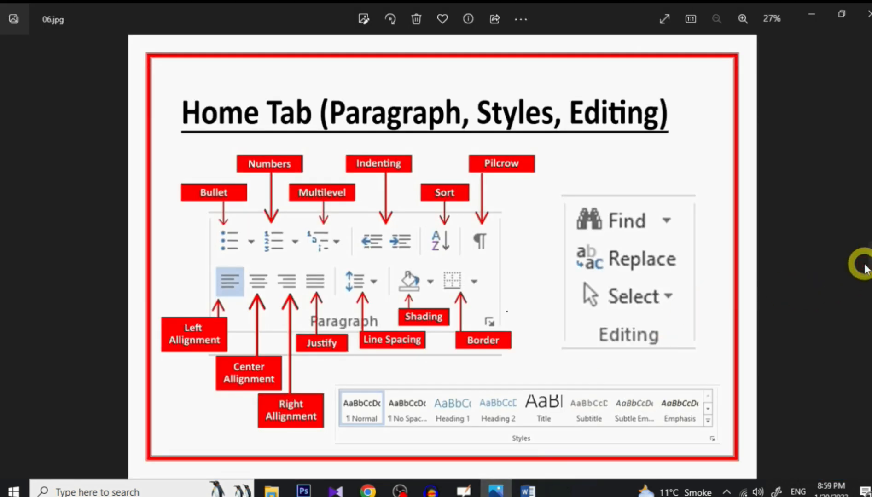
{"action": "left_click_drag", "start_coordinate": [535, 434], "coordinate": [555, 431]}
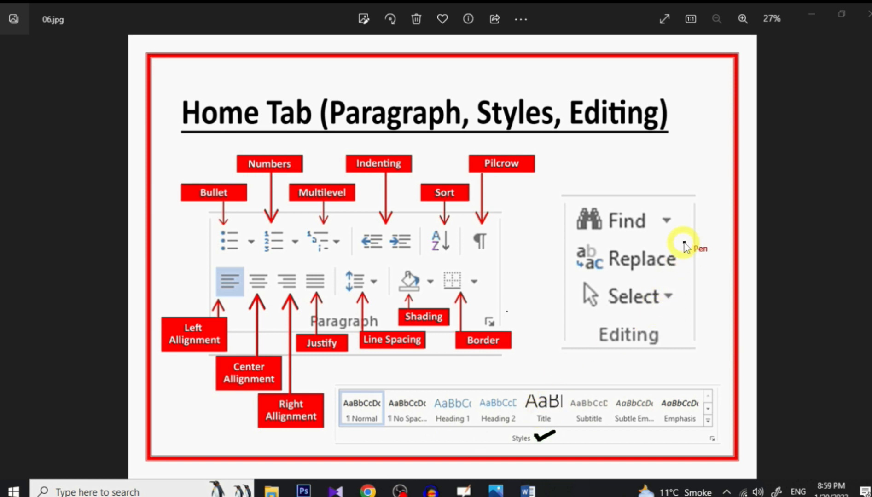
{"action": "left_click_drag", "start_coordinate": [667, 333], "coordinate": [696, 321]}
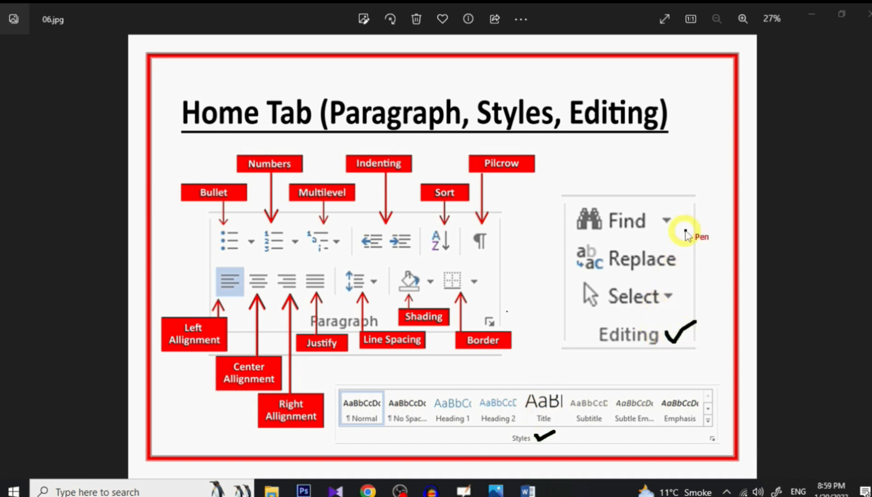
{"action": "left_click_drag", "start_coordinate": [684, 230], "coordinate": [700, 203]}
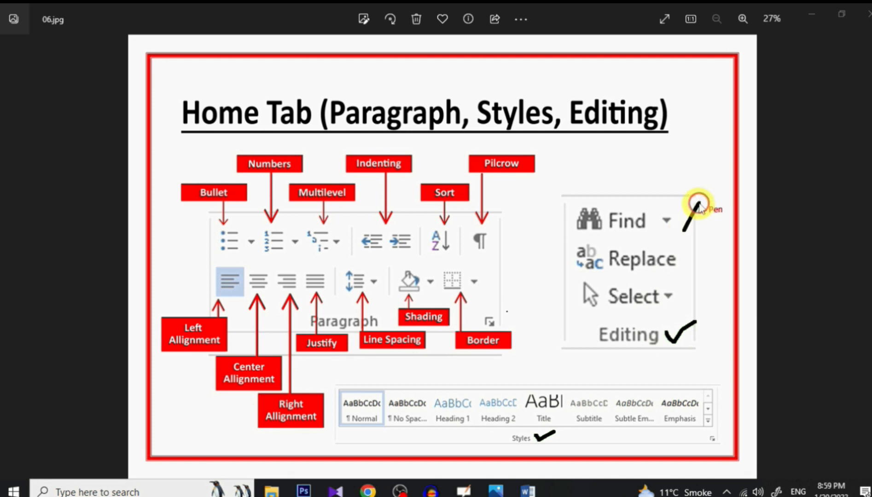
{"action": "left_click_drag", "start_coordinate": [688, 254], "coordinate": [709, 224]}
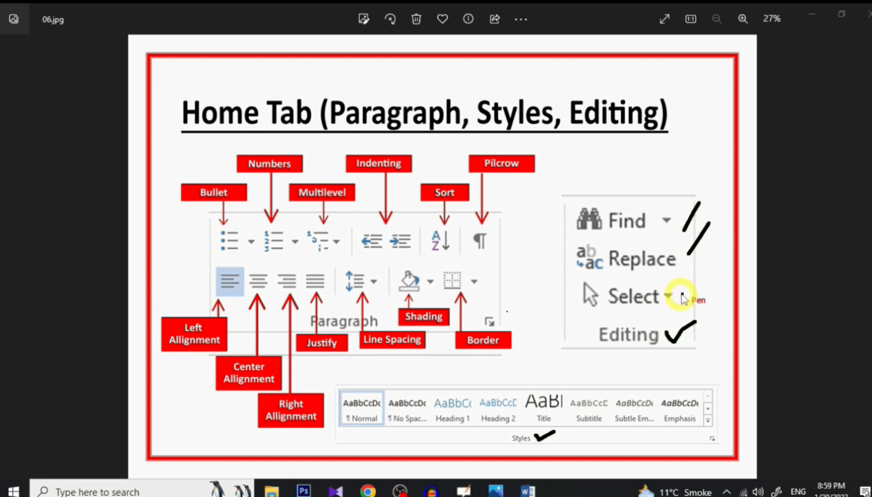
{"action": "left_click_drag", "start_coordinate": [681, 293], "coordinate": [714, 266]}
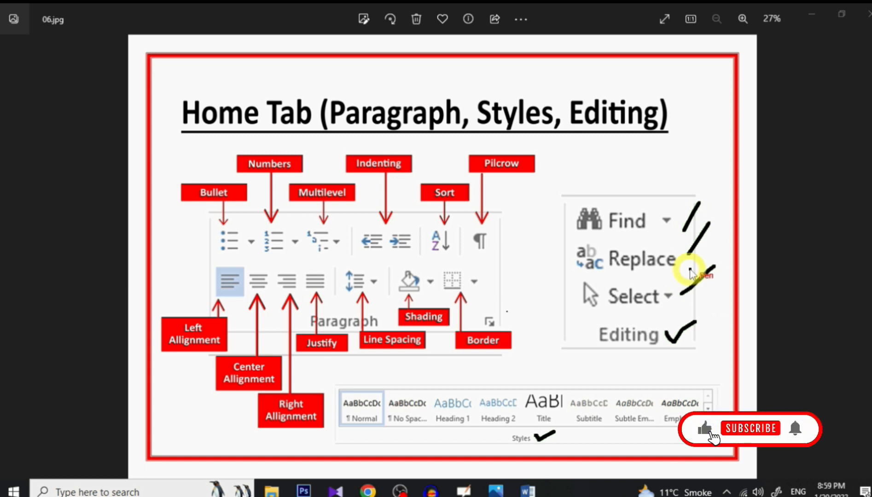
{"action": "left_click", "coordinate": [527, 491]}
{"action": "left_click", "coordinate": [527, 491]}
{"action": "left_click", "coordinate": [527, 491]}
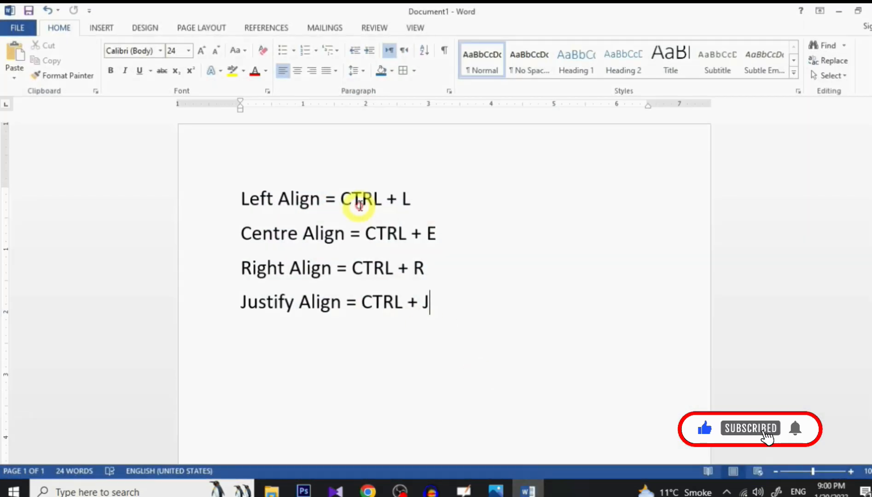
Replace the alignment shortcut list with sample paragraphs, and search the document for "Help".
{"action": "key", "text": "ctrl+a"}
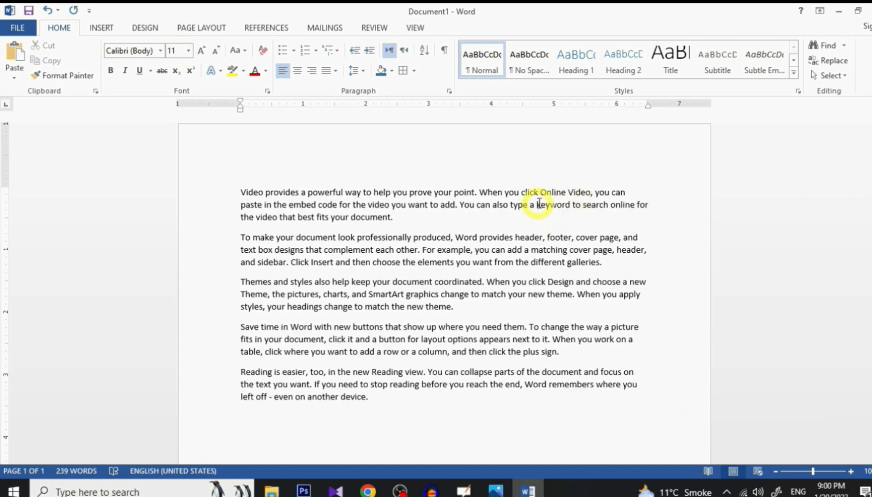
{"action": "left_click", "coordinate": [834, 46]}
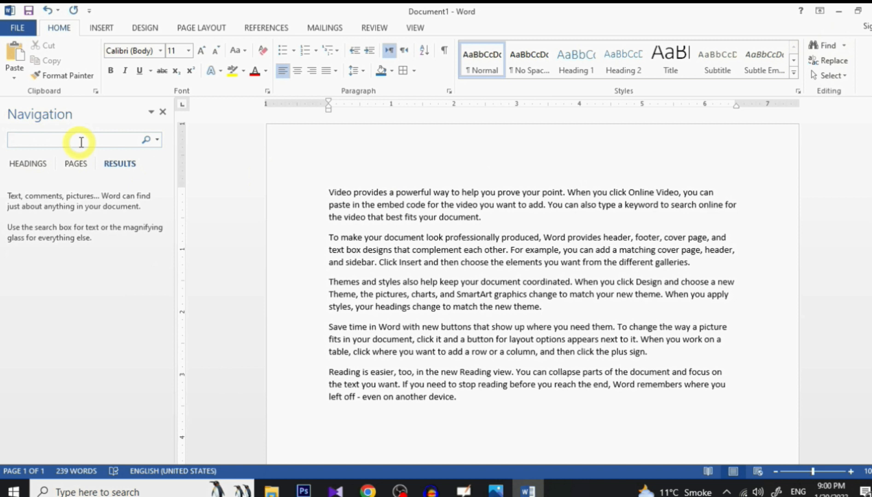
{"action": "type", "text": "He"}
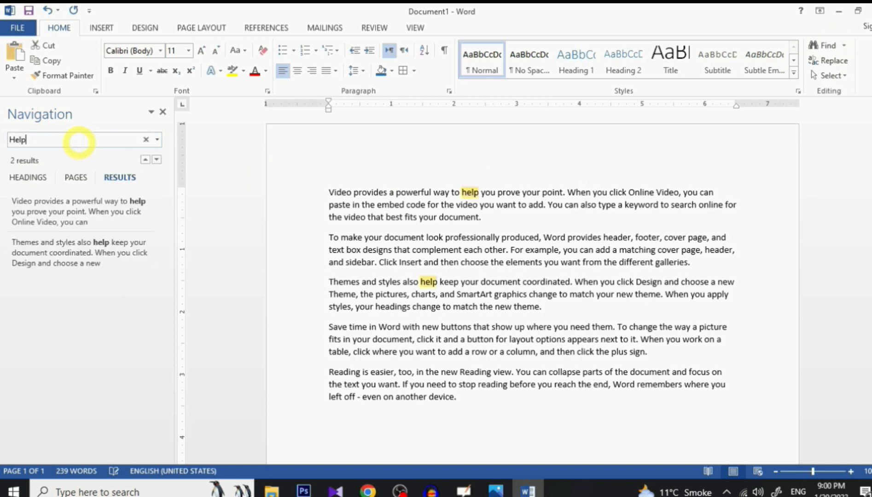
{"action": "type", "text": "lp"}
{"action": "key", "text": "Return"}
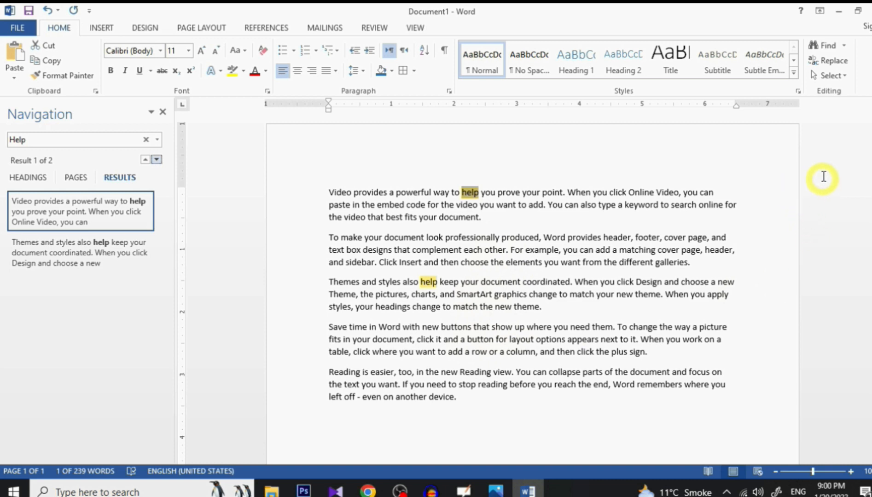
Replace all occurrences of "help" with "Support" throughout the document, continuing from the beginning, and close Find and Replace.
{"action": "left_click", "coordinate": [828, 60]}
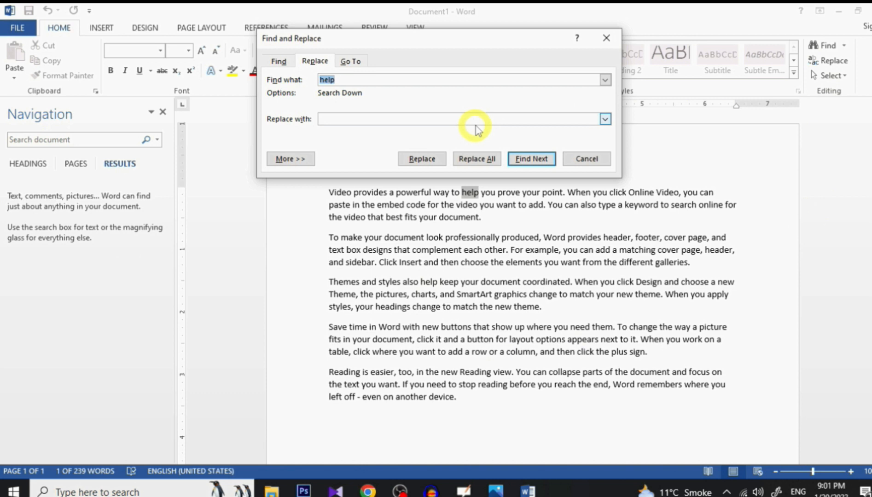
{"action": "left_click", "coordinate": [462, 121]}
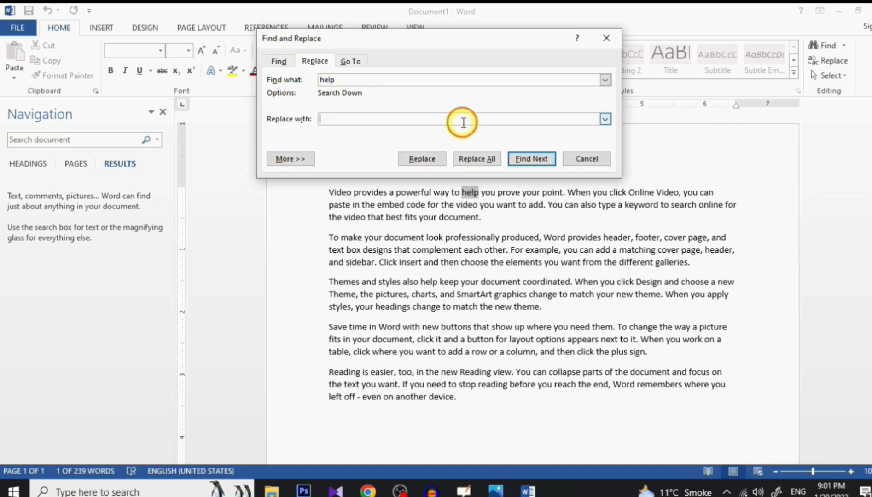
{"action": "type", "text": "Support"}
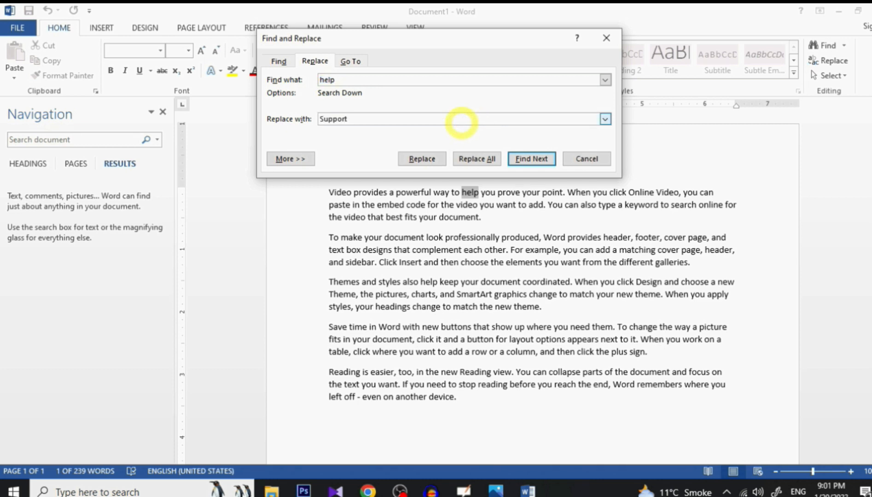
{"action": "left_click", "coordinate": [485, 159]}
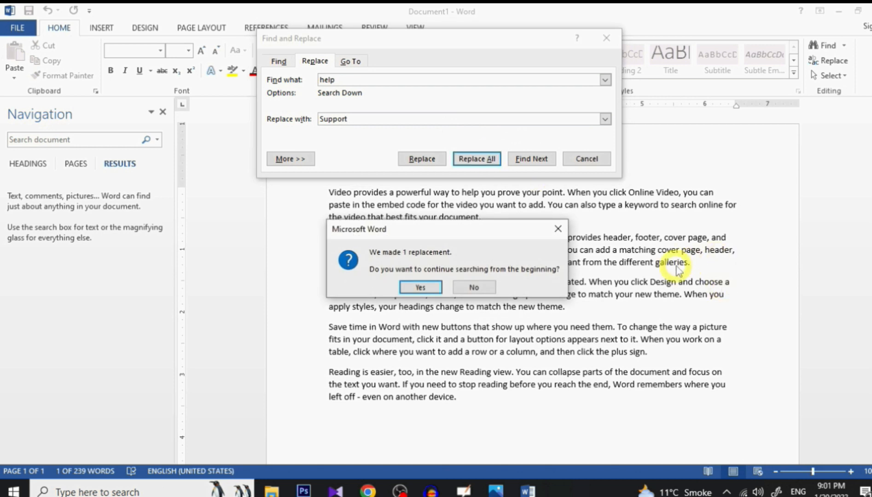
{"action": "left_click", "coordinate": [432, 290]}
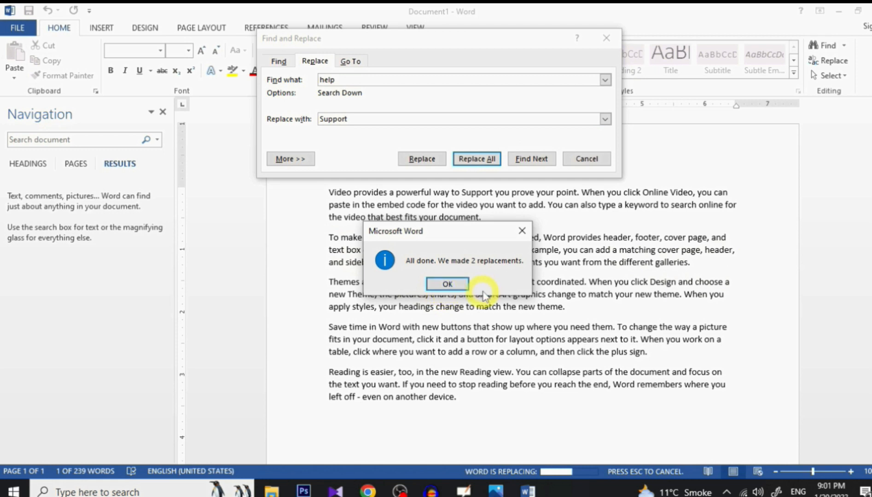
{"action": "left_click", "coordinate": [462, 286]}
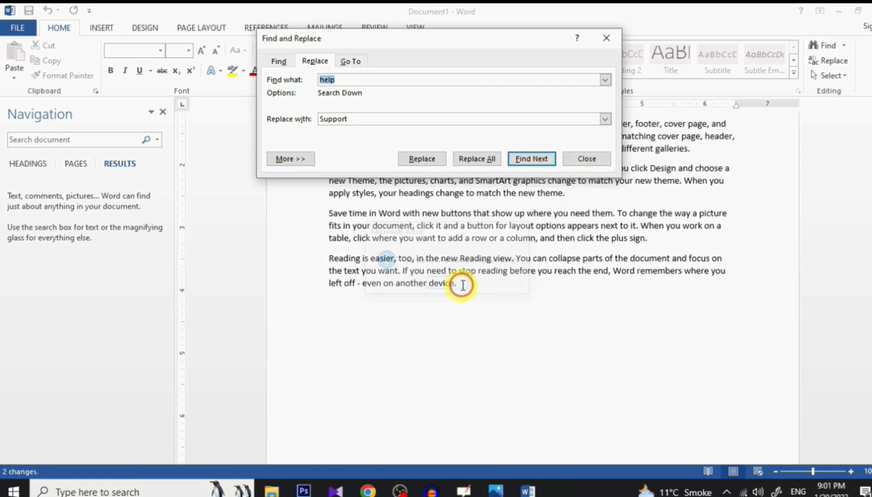
{"action": "left_click", "coordinate": [587, 158]}
{"action": "scroll", "coordinate": [567, 229], "scroll_direction": "up", "scroll_amount": 3}
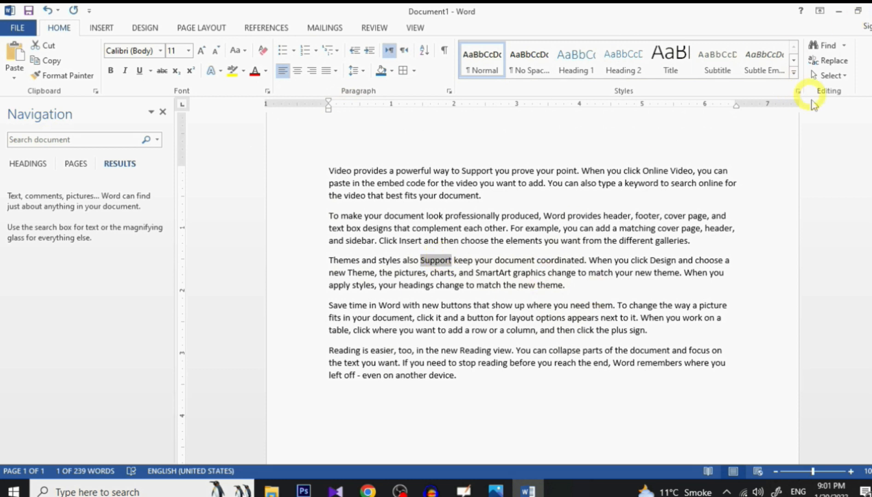
Select all of the sample text, and add the missing "+" between CTRL and A in the Select All shortcut line.
{"action": "left_click", "coordinate": [843, 77]}
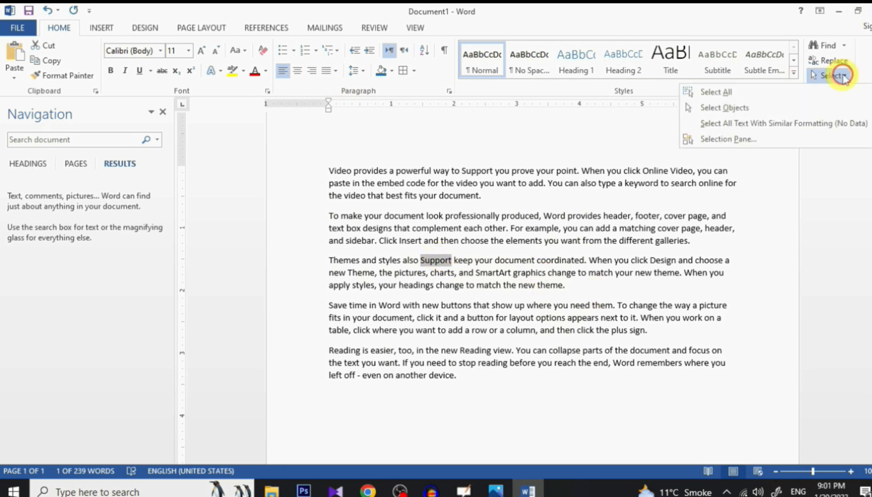
{"action": "left_click", "coordinate": [755, 98]}
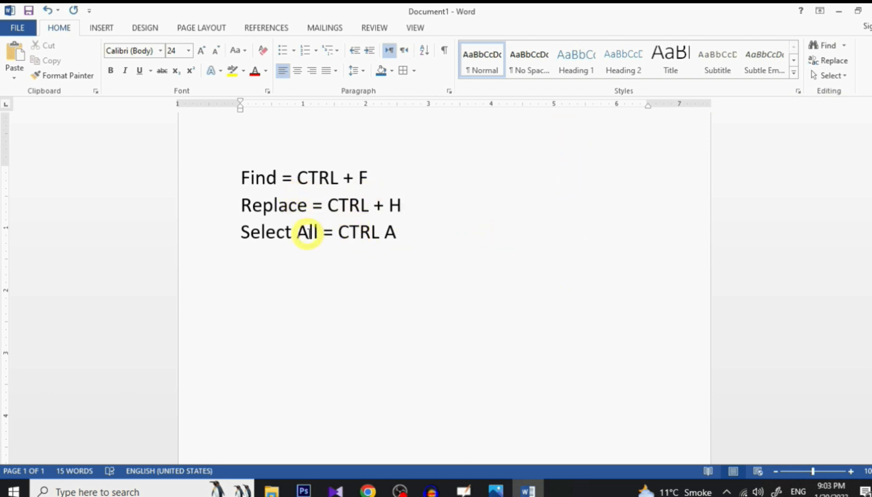
{"action": "left_click", "coordinate": [381, 231]}
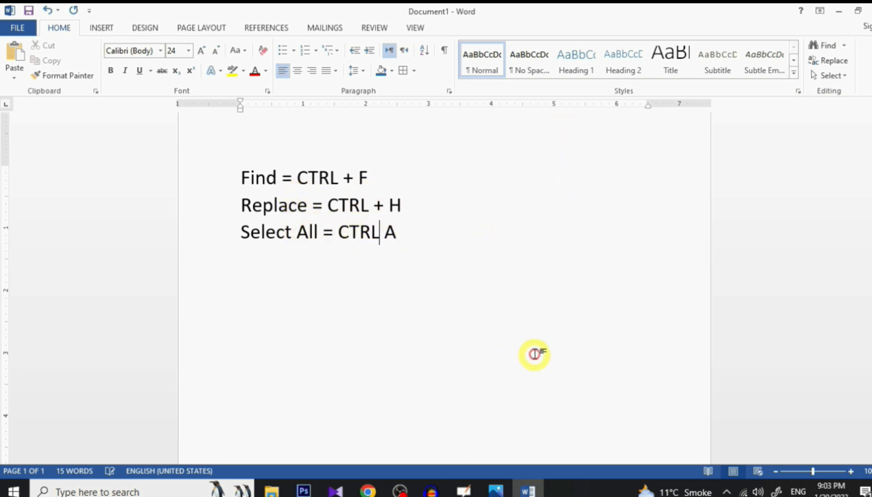
{"action": "type", "text": "+"}
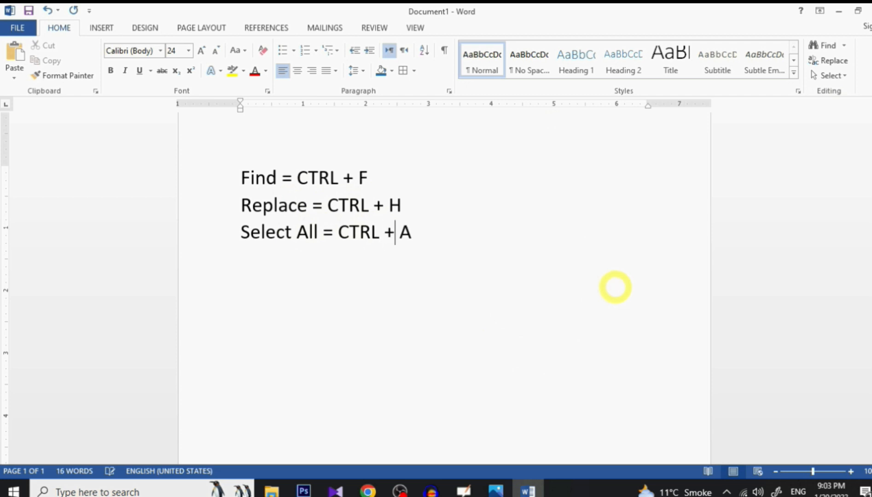